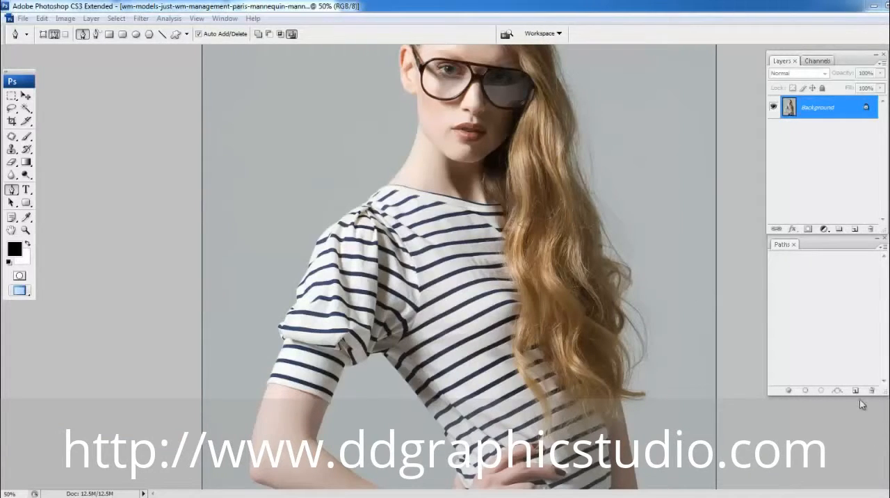
- Create a new empty path for outlining the model in the photo
left_click(854, 390)
right_click(524, 265)
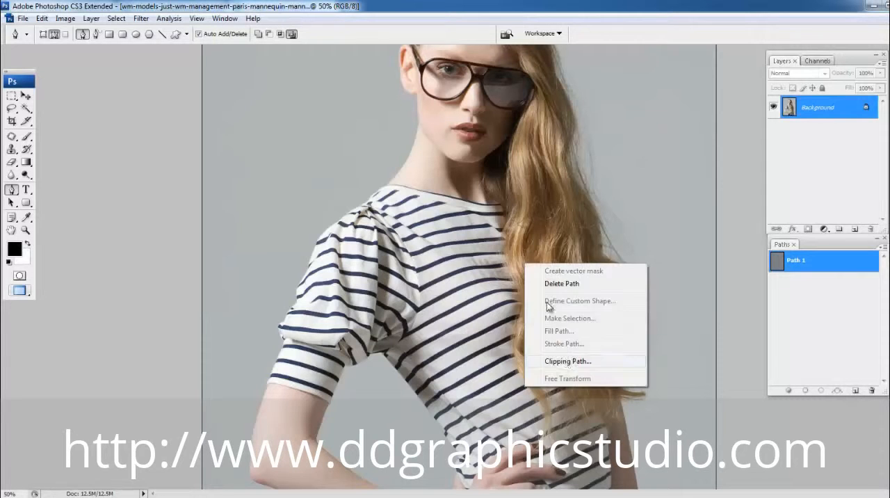
left_click(565, 362)
left_click(539, 174)
left_click_drag(555, 276, 521, 228)
key("ctrl+minus")
key("f")
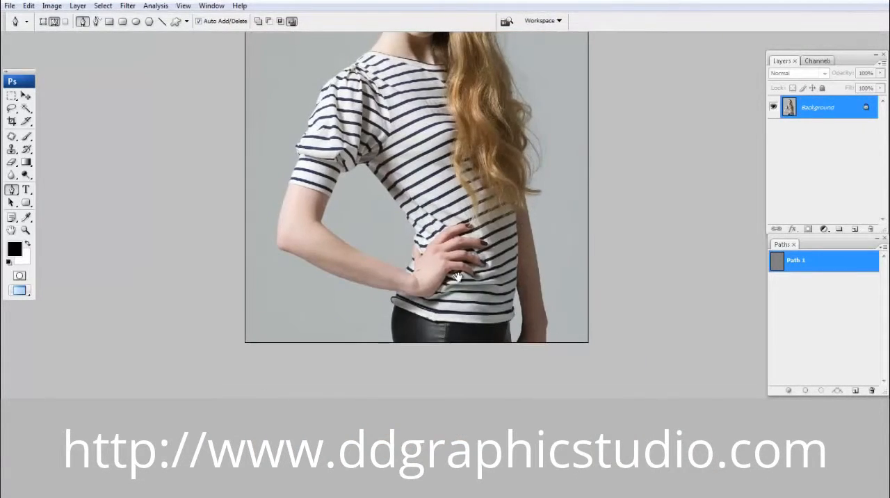
- With the Pen tool, trace the left edge of the black trousers from the photo's lower border up to the shirt hem
left_click_drag(498, 143, 511, 306)
left_click_drag(484, 340, 477, 227)
left_click_drag(334, 334, 479, 378)
left_click_drag(361, 324, 359, 237)
left_click_drag(566, 334, 426, 323)
left_click_drag(354, 278, 591, 341)
left_click_drag(292, 269, 383, 249)
left_click_drag(387, 169, 391, 367)
mouse_move(378, 245)
left_mouse_down()
mouse_move(381, 147)
mouse_move(378, 241)
left_mouse_up()
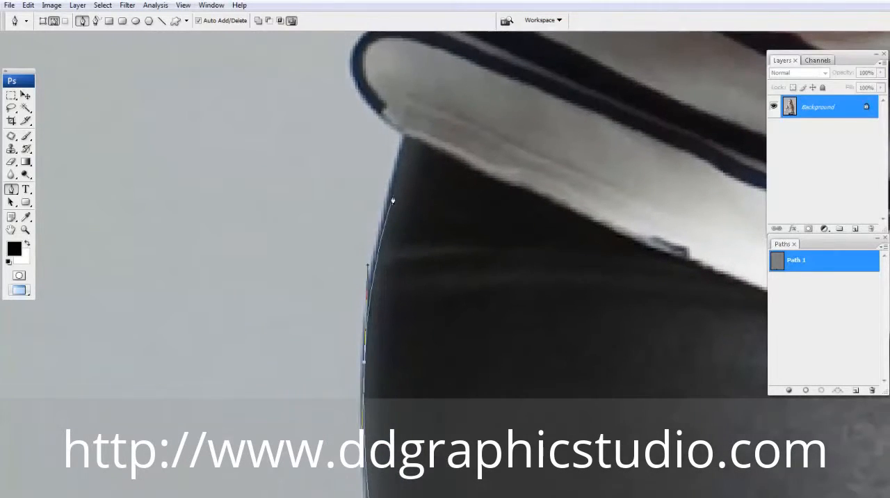
left_click_drag(396, 185, 405, 148)
left_click(408, 138)
- Continue the path around the rounded shirt hem and up to the underside of the bent forearm
left_click(396, 130)
left_click_drag(379, 105, 395, 256)
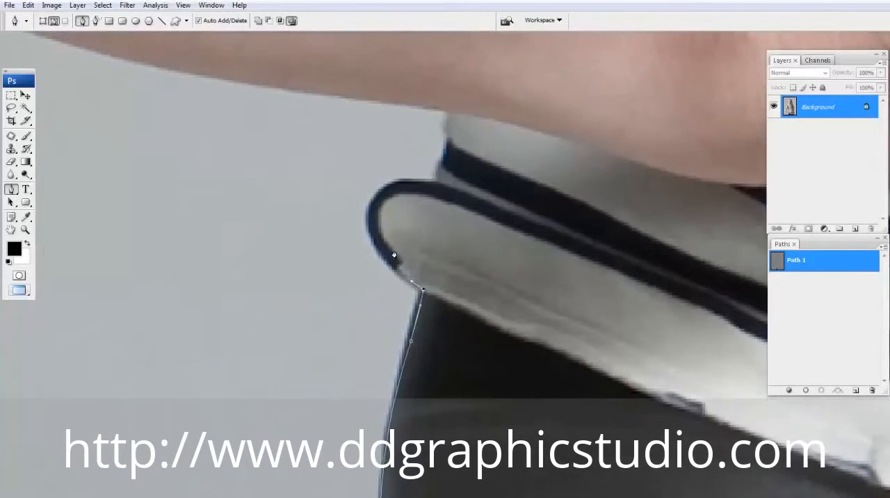
left_click_drag(372, 226, 365, 191)
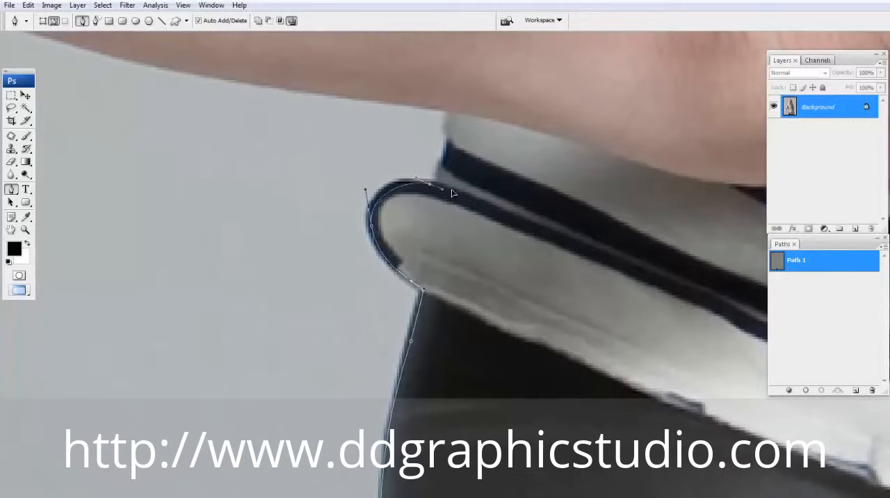
left_click_drag(429, 180, 445, 135)
- Trace the underside of the bent forearm from the shirt toward the elbow
scroll(445, 149, "down", 1)
left_click_drag(391, 132, 556, 243)
left_click_drag(444, 214, 388, 207)
left_click_drag(312, 182, 488, 242)
left_click_drag(348, 203, 281, 185)
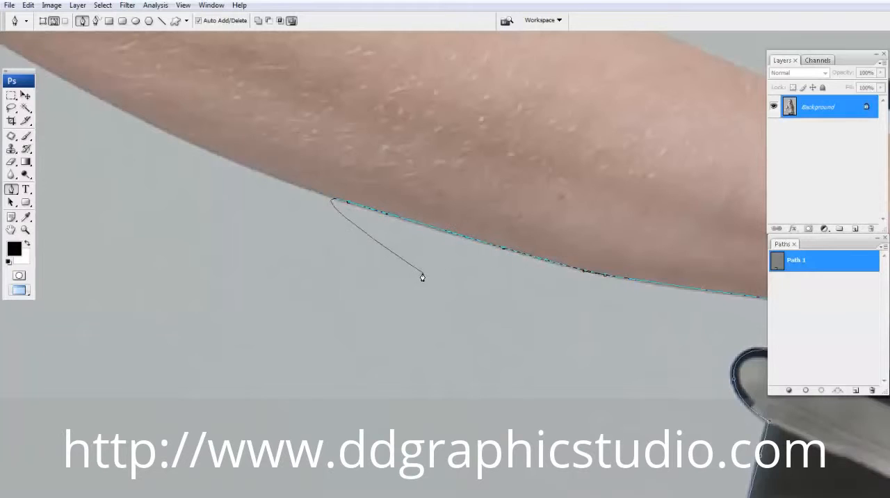
left_click_drag(57, 78, 410, 260)
left_click_drag(451, 279, 349, 223)
left_click_drag(316, 189, 390, 252)
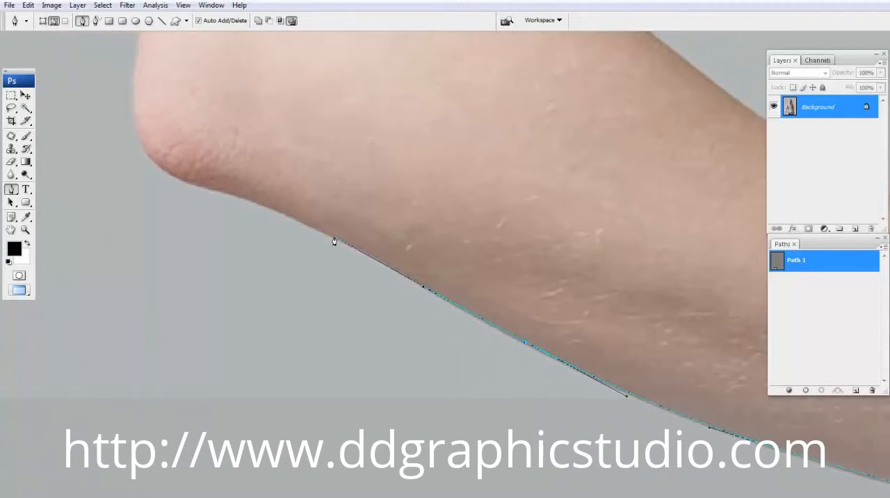
- Curve the path around the elbow and up the outer edge of the upper arm to the sleeve cuff
left_click_drag(266, 202, 183, 182)
left_click_drag(154, 147, 202, 200)
left_click_drag(215, 147, 226, 247)
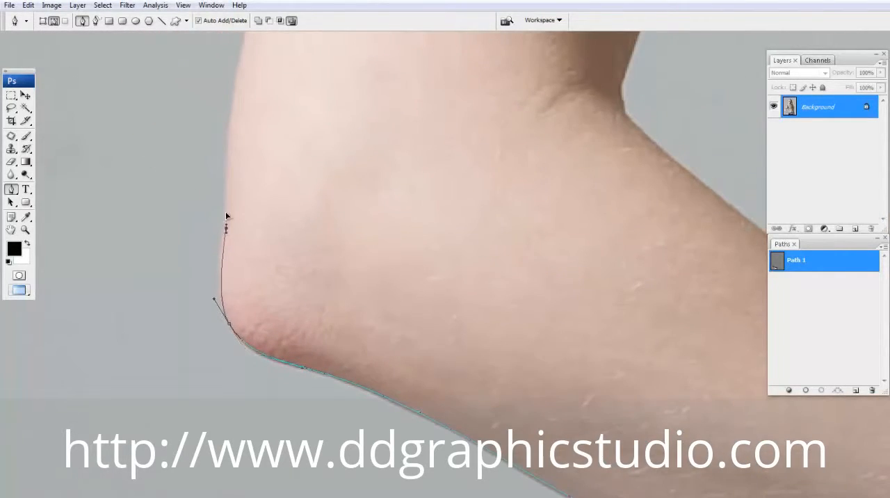
scroll(226, 216, "up", 3)
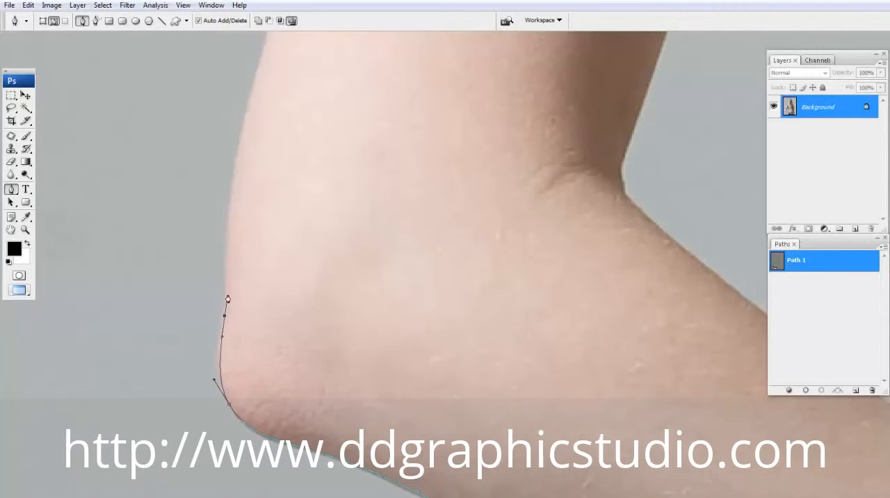
left_click_drag(237, 155, 242, 292)
left_click_drag(276, 242, 290, 203)
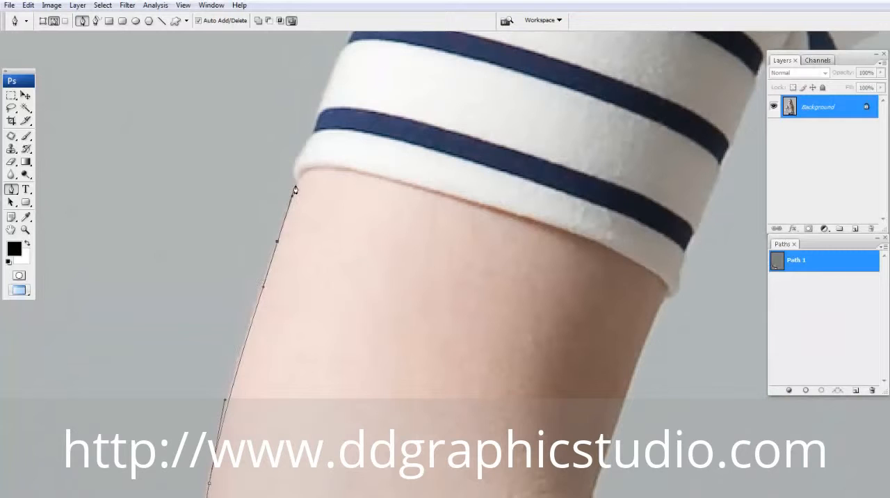
- Trace the outer edge of the striped sleeve cuff and the lower folds of the puffed sleeve
left_click_drag(334, 115, 258, 338)
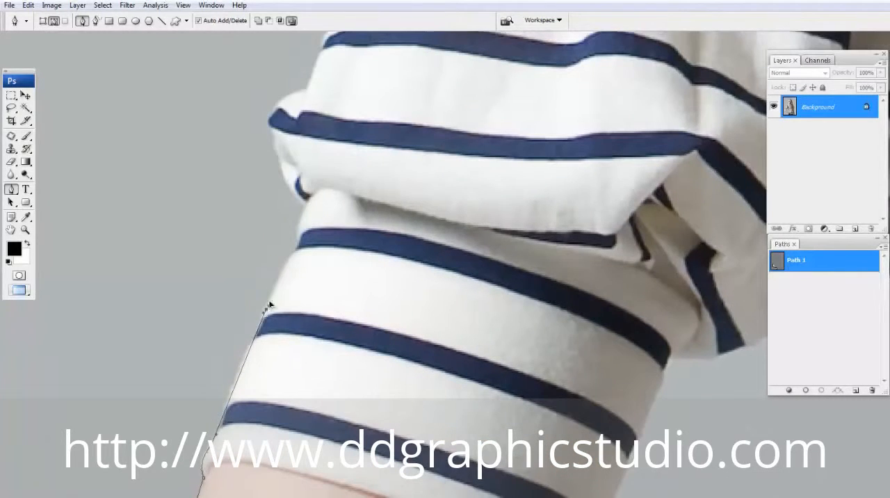
left_click_drag(291, 251, 285, 359)
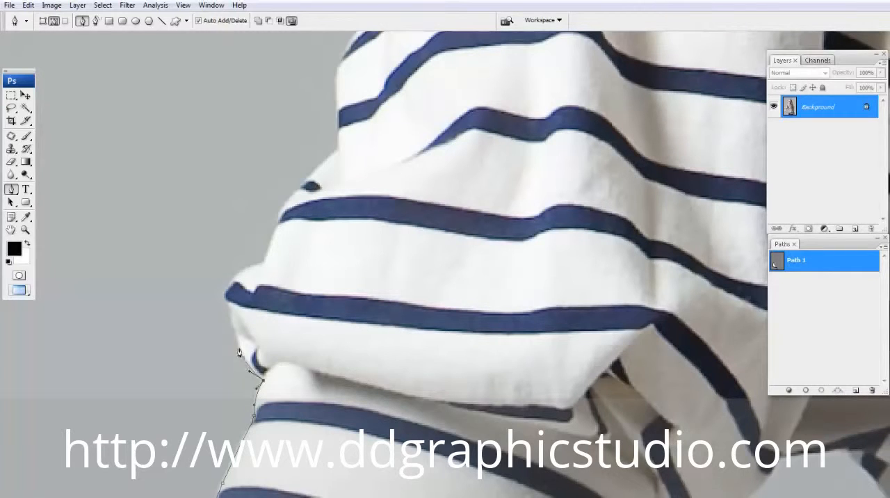
left_click(226, 300)
left_click_drag(243, 270, 266, 263)
left_click_drag(289, 204, 290, 244)
left_click(268, 282)
- Continue the path up the outer edge of the puffed sleeve and over the shoulder toward the neck
left_click_drag(290, 169, 275, 259)
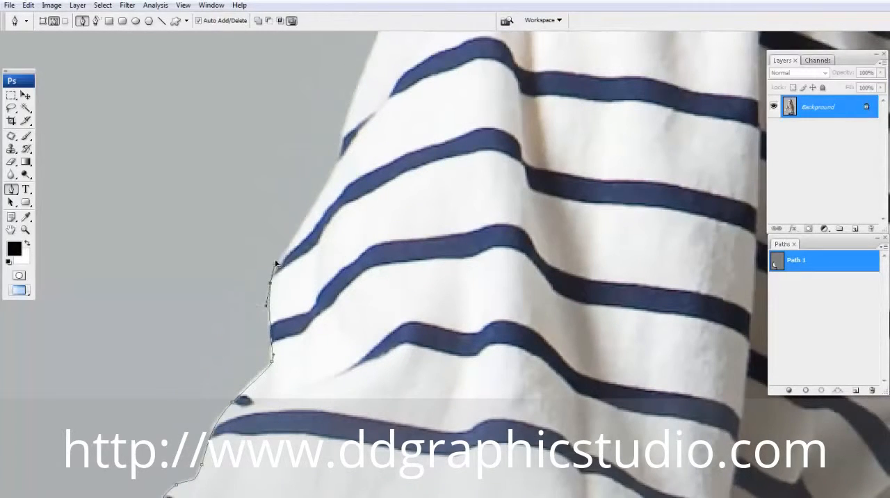
left_click_drag(314, 207, 329, 189)
left_click_drag(331, 173, 339, 118)
left_click_drag(365, 80, 296, 230)
left_click_drag(341, 200, 381, 171)
left_click_drag(450, 127, 250, 252)
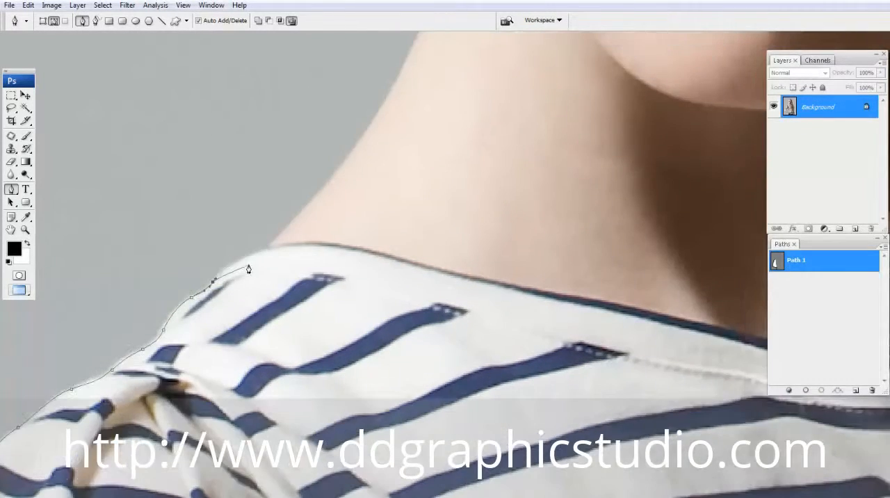
- Trace the side of the neck and the jaw up to the earlobe
left_click_drag(307, 243, 219, 348)
left_click_drag(316, 221, 330, 183)
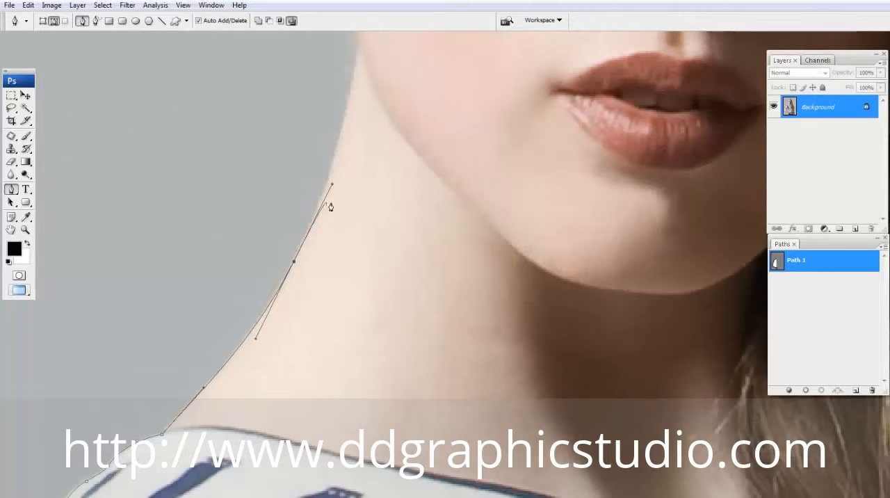
scroll(328, 205, "up", 5)
left_click_drag(321, 228, 314, 186)
scroll(318, 208, "up", 4)
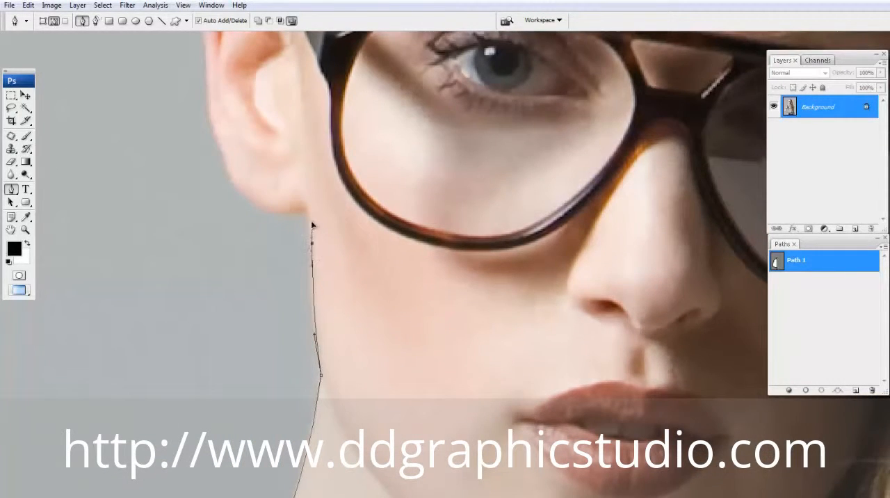
- Trace the path around the ear from the lobe to its upper edge at the hairline
left_click_drag(246, 201, 224, 190)
left_click_drag(234, 152, 225, 224)
left_click_drag(226, 184, 216, 260)
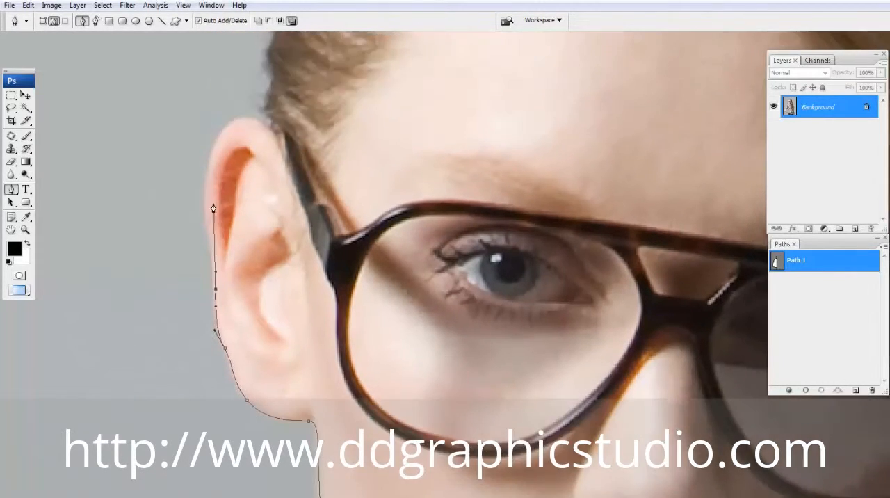
left_click_drag(206, 185, 207, 142)
left_click_drag(242, 118, 272, 89)
left_click(271, 122)
- Trace the hair edge from above the ear up the side of the head
left_click_drag(270, 143, 238, 329)
left_click_drag(249, 216, 251, 208)
left_click_drag(278, 108, 226, 271)
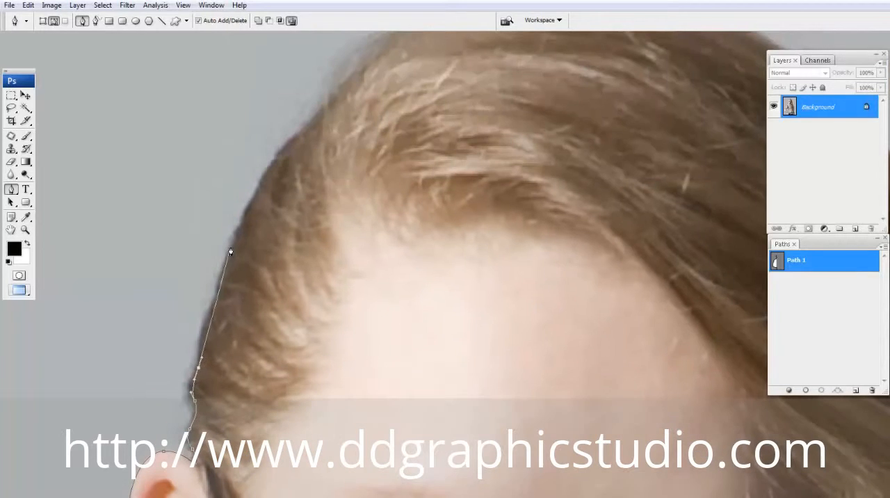
left_click_drag(240, 228, 261, 188)
left_click_drag(311, 139, 175, 330)
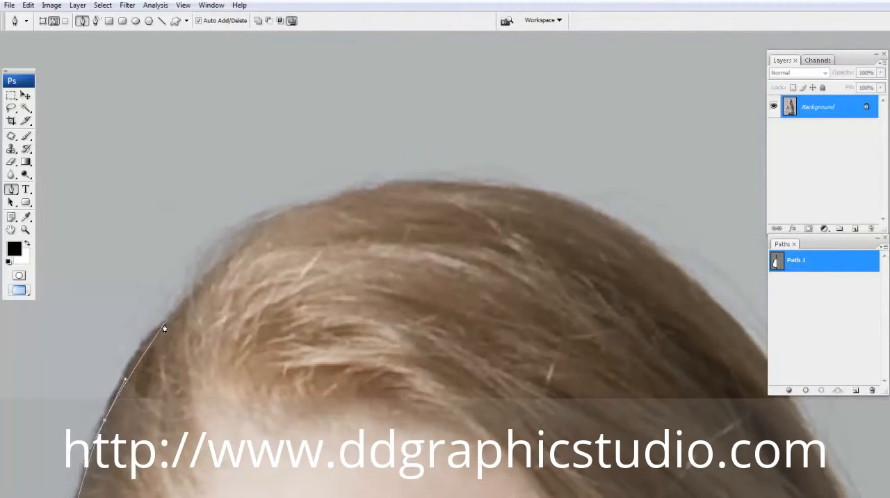
- Continue the path over the crown of the head and down onto the long-hair side
left_click_drag(280, 233, 328, 212)
left_click_drag(435, 202, 261, 224)
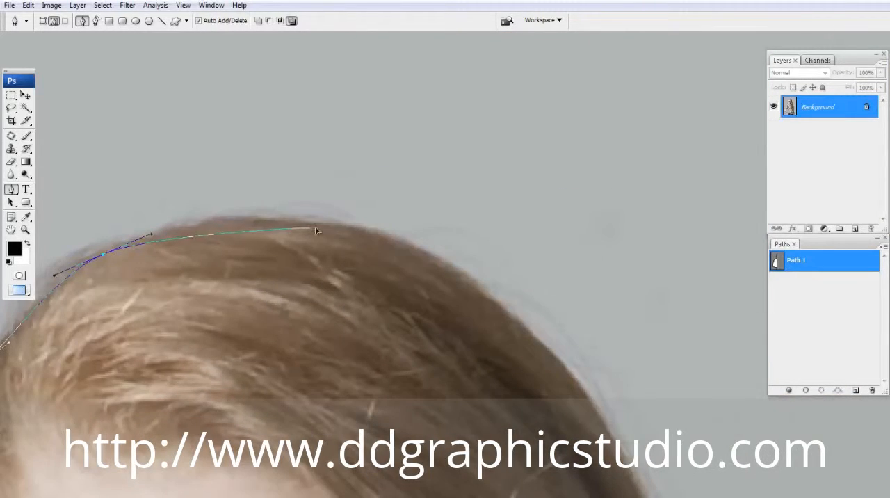
left_click_drag(315, 227, 401, 237)
left_click_drag(487, 302, 544, 346)
left_click_drag(536, 366, 366, 164)
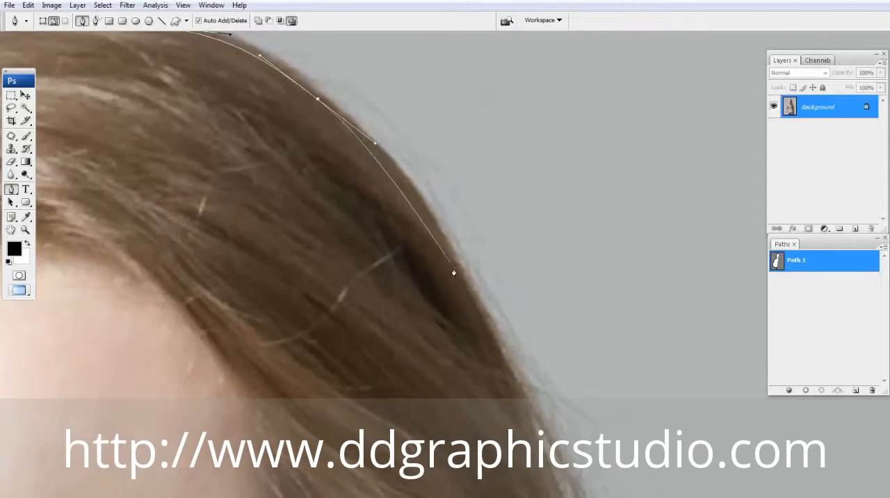
- Trace the outer edge of the long hair down from the crown alongside the face
left_click_drag(464, 279, 495, 337)
left_click_drag(506, 407, 443, 314)
left_click_drag(471, 417, 421, 248)
left_click_drag(477, 389, 496, 445)
left_click(453, 409, "alt")
left_click_drag(438, 291, 396, 183)
- Extend the path down the outer edge of the wavy hair toward the protruding curl
left_click_drag(401, 231, 386, 268)
left_click_drag(388, 317, 372, 162)
left_click_drag(378, 195, 410, 236)
left_click_drag(425, 289, 436, 317)
left_click_drag(474, 362, 443, 245)
left_click_drag(435, 331, 426, 224)
- Undo the last hair anchor points and retrace the edge to a corner at the start of the protruding curl
key("ctrl+alt+z")
key("ctrl+alt+z")
left_click_drag(404, 102, 423, 223)
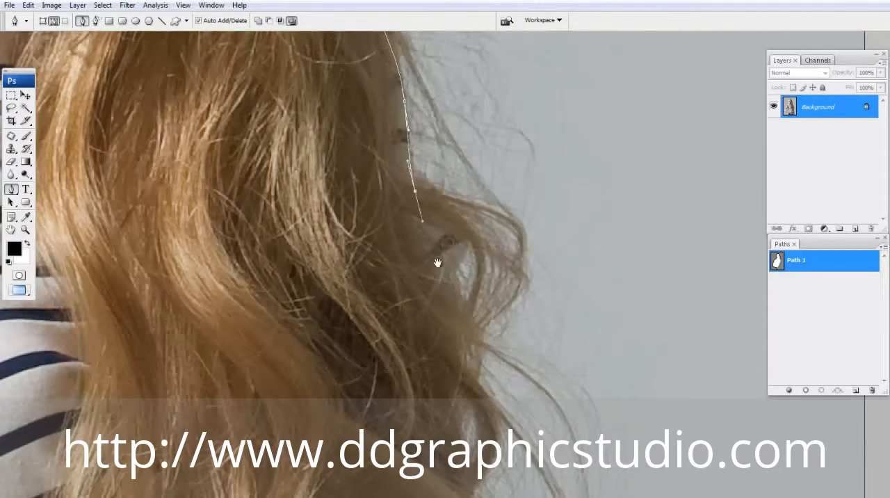
left_click_drag(438, 261, 405, 162)
left_click(427, 164)
key("ctrl+alt+z")
left_click_drag(395, 90, 380, 177)
key("ctrl+alt+z")
left_click(366, 163)
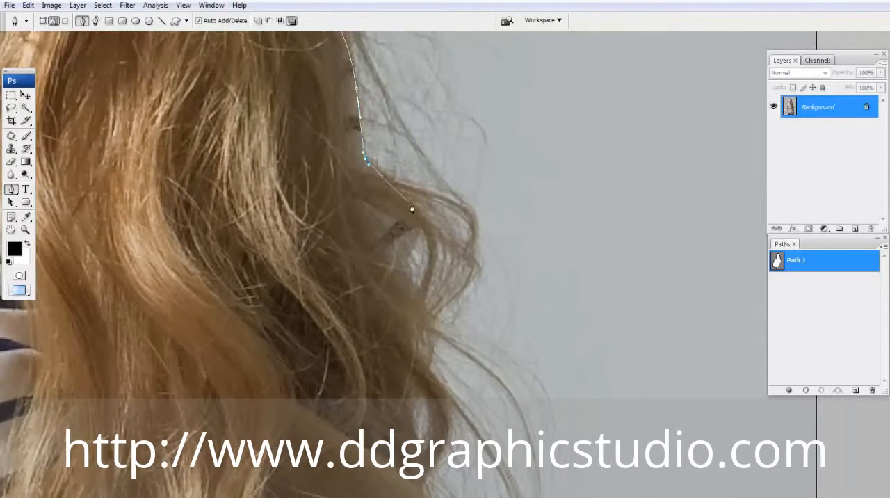
- Trace the path through the protruding curl and down the inner edge of the lower hair waves
left_click_drag(416, 207, 426, 220)
left_click_drag(407, 263, 407, 273)
left_click_drag(403, 304, 384, 145)
left_click_drag(382, 225, 397, 296)
left_click_drag(397, 298, 377, 56)
- Continue the path past the hair ends and onto the outer edge of the straight arm
left_click(358, 174)
left_click_drag(359, 174, 359, 189)
left_click_drag(379, 275, 352, 105)
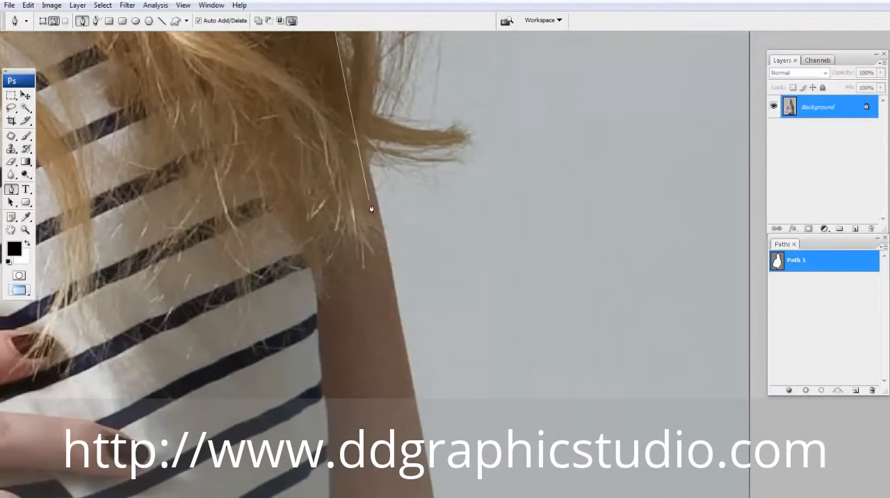
left_click_drag(382, 230, 327, 173)
- Trace the outer edge of the straight arm past the wrist down to the photo's lower border
left_click(322, 256)
left_click_drag(322, 256, 341, 344)
left_click_drag(341, 345, 305, 33)
left_click(318, 178)
mouse_move(317, 178)
left_mouse_down()
mouse_move(332, 237)
mouse_move(319, 188)
left_mouse_up()
left_click(321, 212)
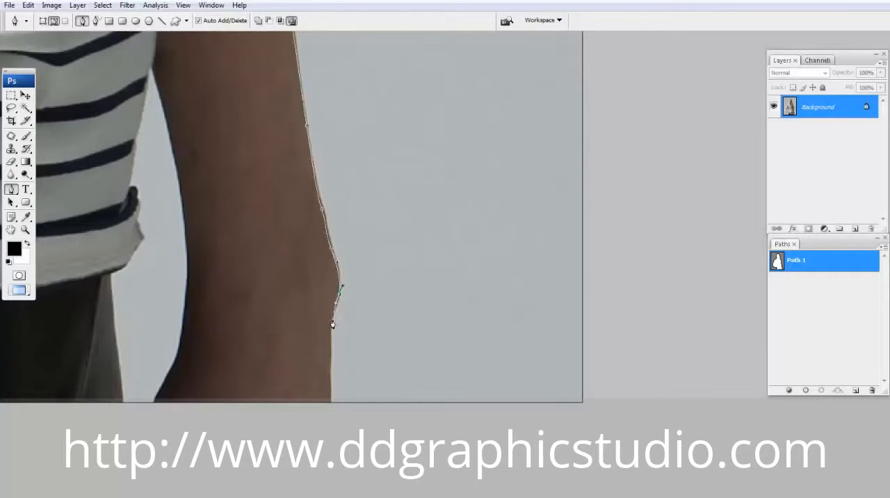
left_click_drag(321, 351, 301, 210)
left_click(309, 264)
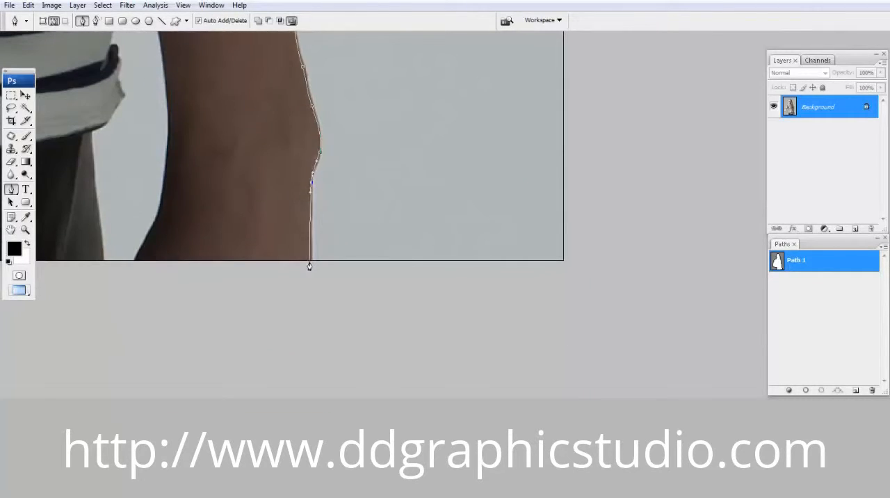
- Carry the path along the lower border and up the arm's inner edge to where it meets the striped shirt
left_click_drag(311, 265, 441, 289)
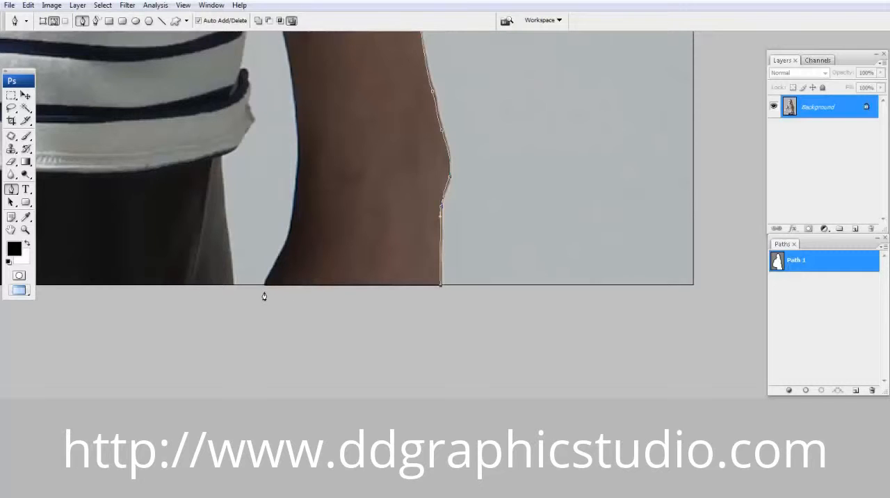
left_click(297, 213)
left_click_drag(304, 157, 301, 251)
left_click(294, 235)
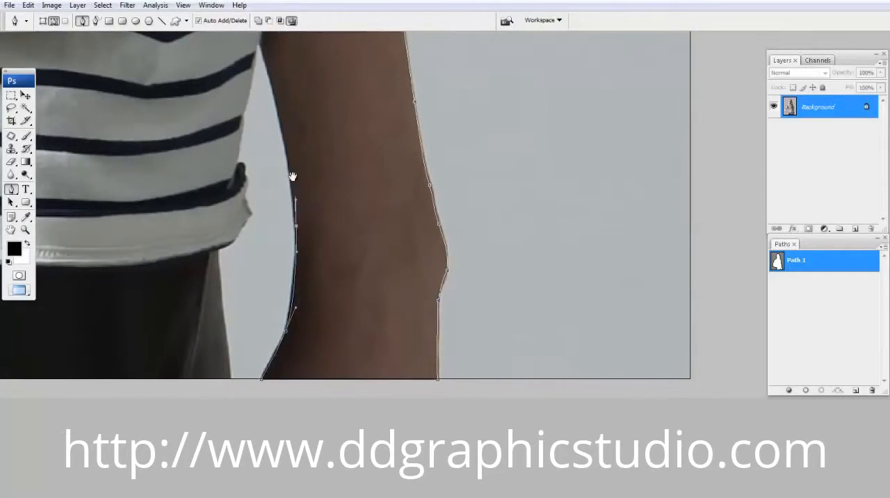
left_click_drag(294, 176, 299, 305)
left_click_drag(278, 234, 266, 196)
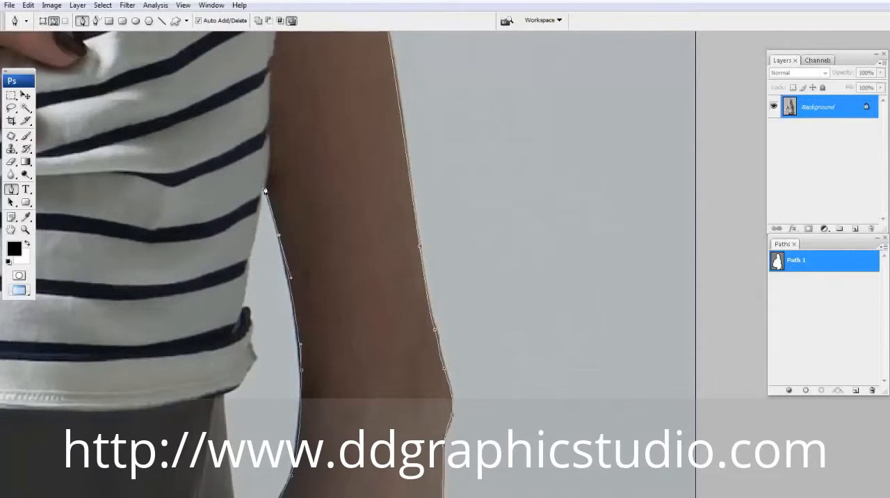
left_click(264, 184)
- Trace the shirt side, hem and trouser edge down to the border and close the path at its starting point
left_click(242, 307)
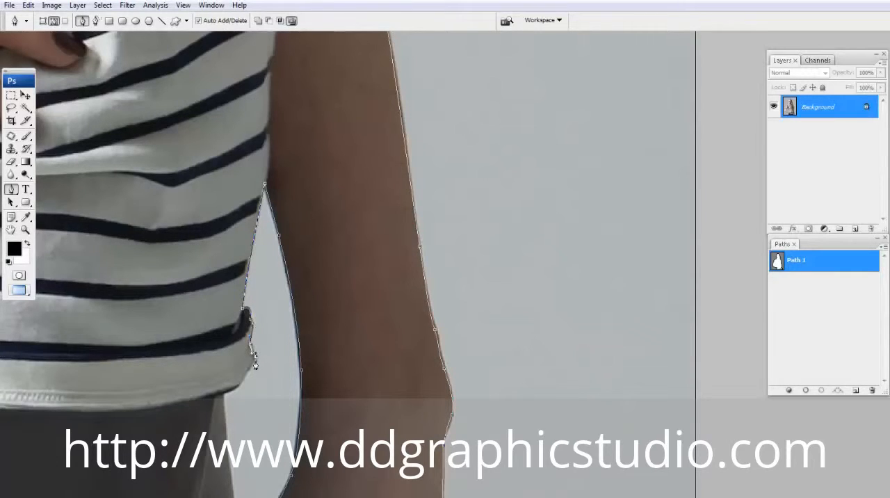
left_click_drag(238, 389, 222, 310)
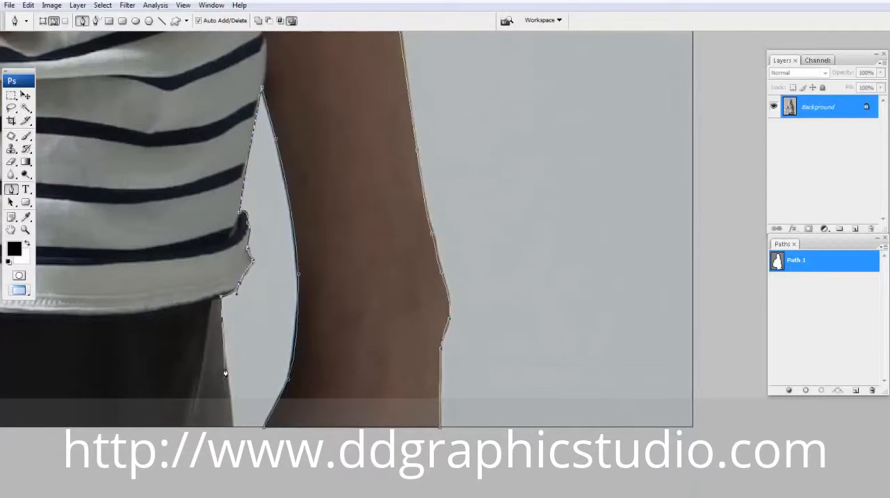
left_click(232, 419)
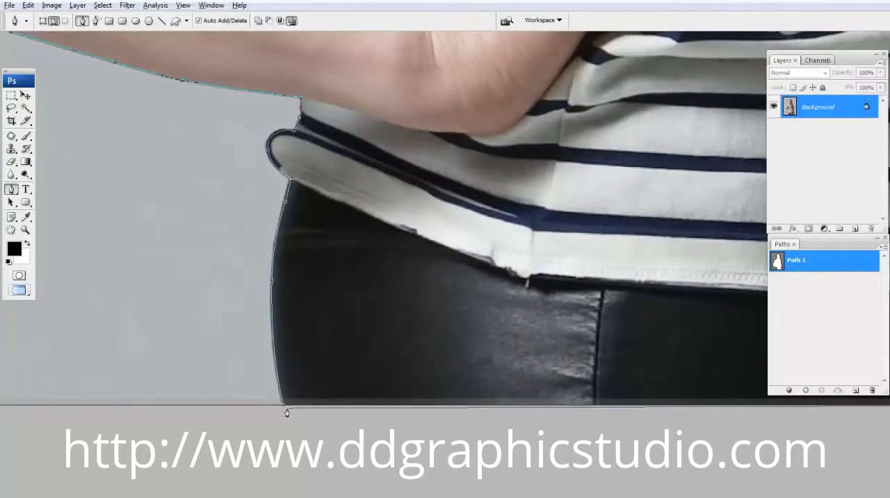
left_click(283, 407)
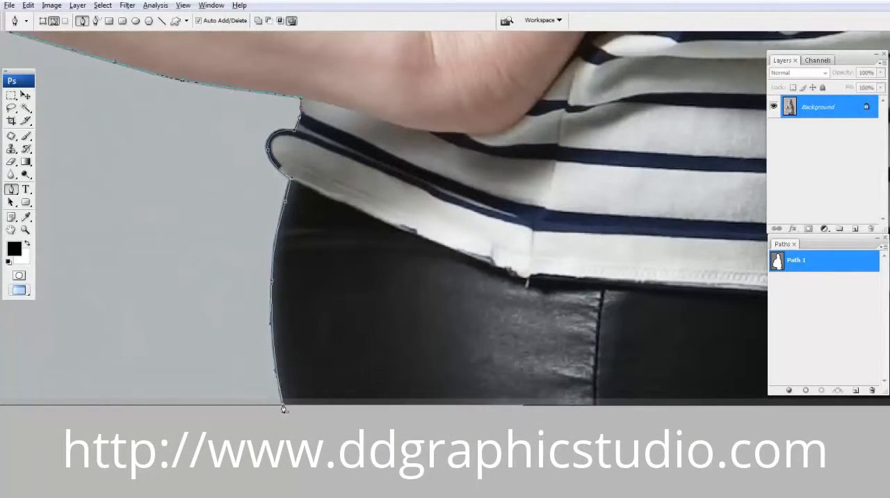
- Check the closed outline at close range and adjust its anchor points around the shirt hem beside the straight arm
scroll(220, 287, "down", 4)
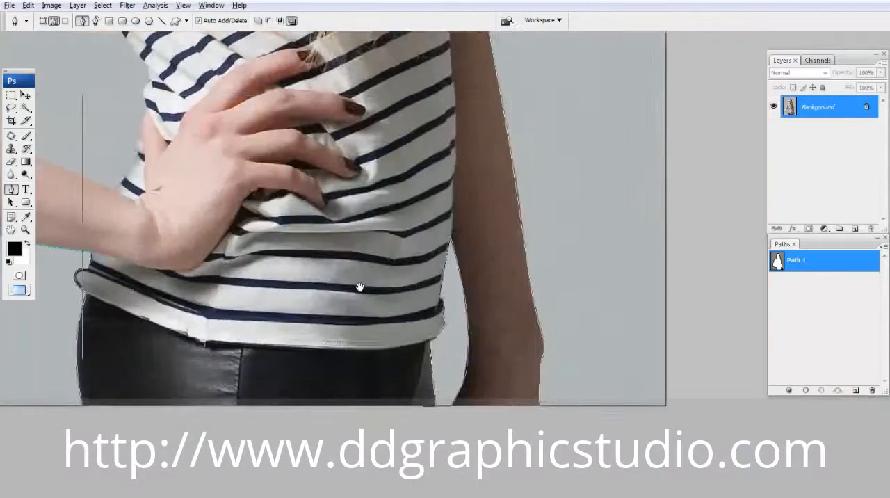
left_click_drag(308, 278, 308, 301)
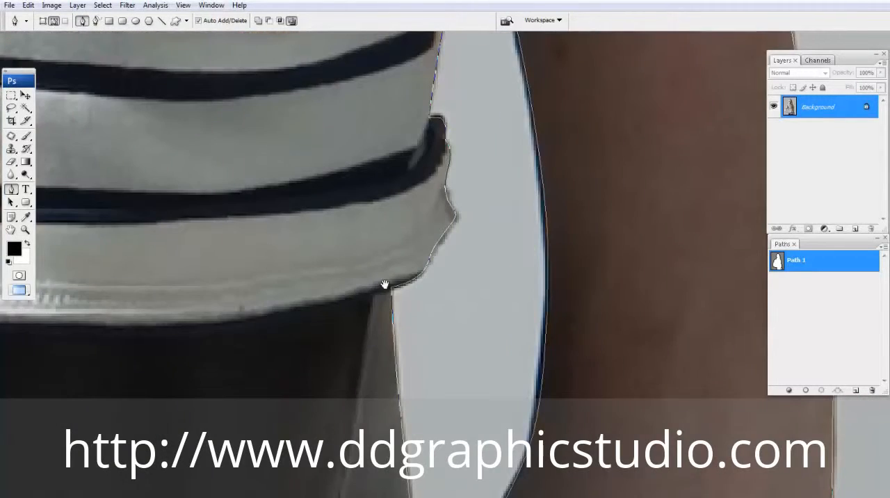
left_click_drag(384, 285, 286, 313)
left_click_drag(386, 199, 331, 268)
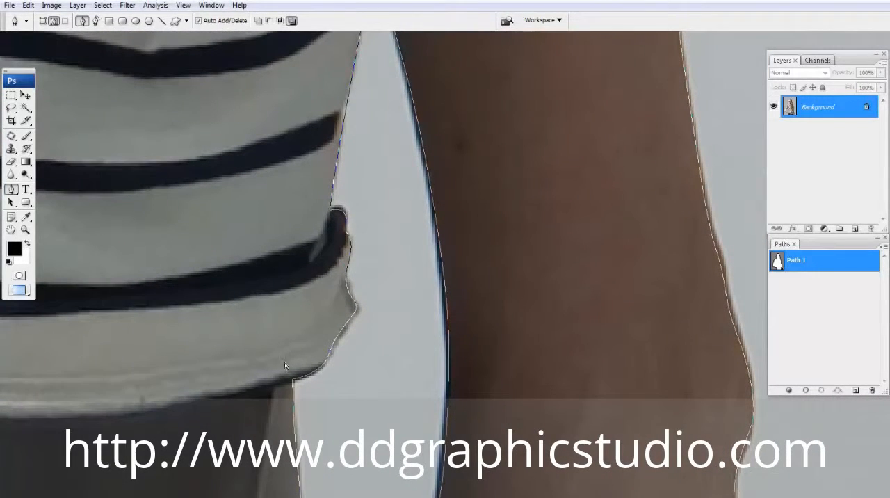
left_click_drag(299, 419, 300, 413)
left_click_drag(334, 327, 341, 337)
left_click_drag(356, 309, 354, 311)
left_click(455, 250, "ctrl")
left_click_drag(461, 247, 317, 330)
left_click(335, 318, "alt")
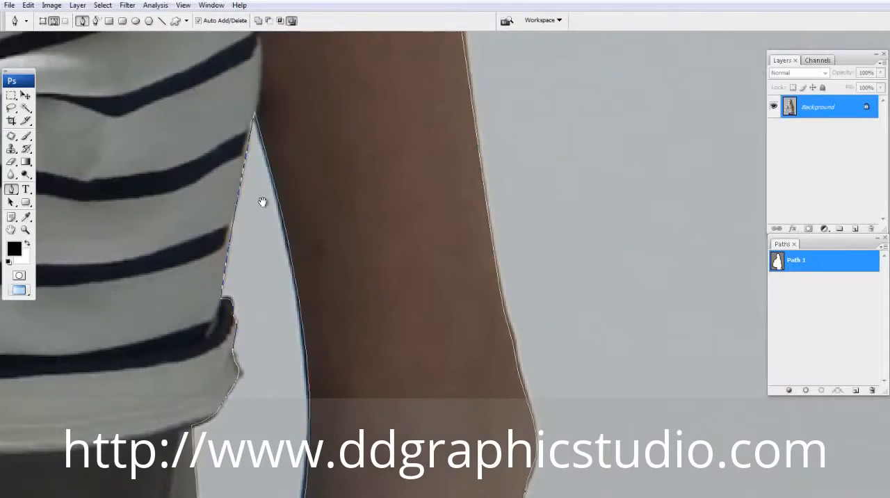
- Start a subpath where the bent forearm meets the shirt and trace the forearm's inner edge up to the elbow crease
left_click_drag(262, 202, 556, 312)
left_click_drag(188, 177, 572, 271)
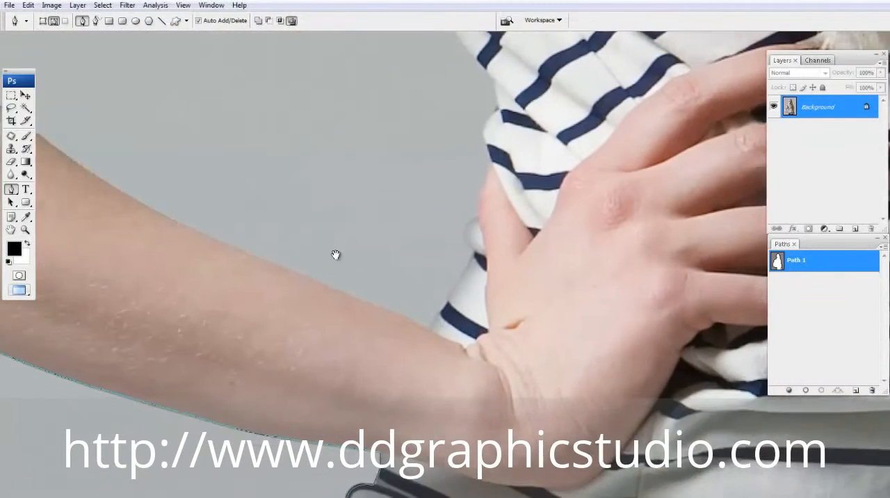
left_click(425, 292, "ctrl")
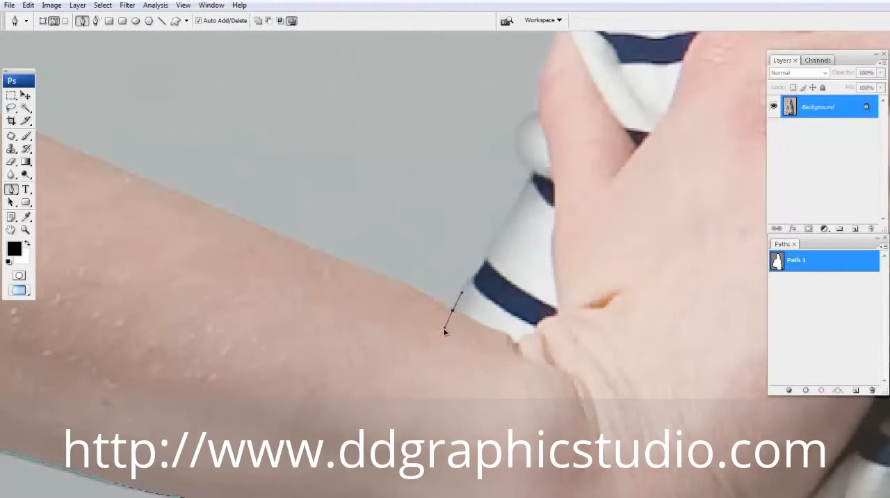
left_click_drag(321, 255, 260, 229)
scroll(386, 240, "down", 1)
left_click_drag(317, 208, 571, 318)
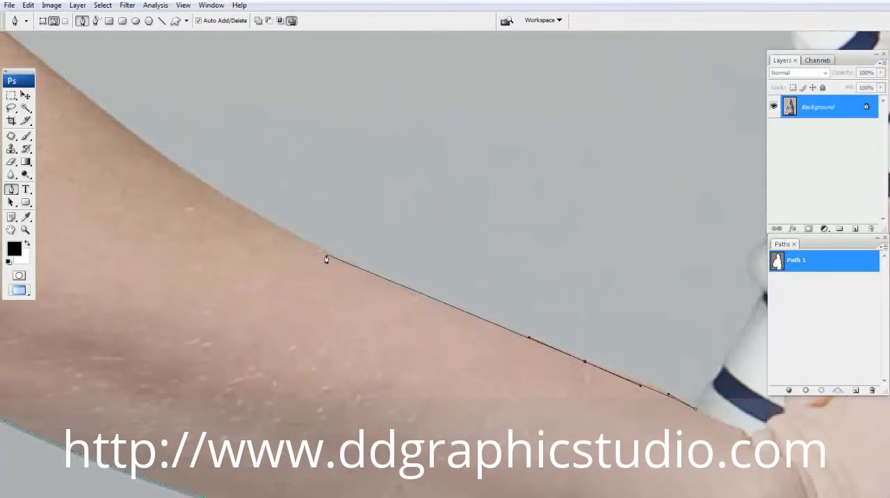
left_click_drag(324, 249, 237, 206)
left_click_drag(294, 240, 460, 385)
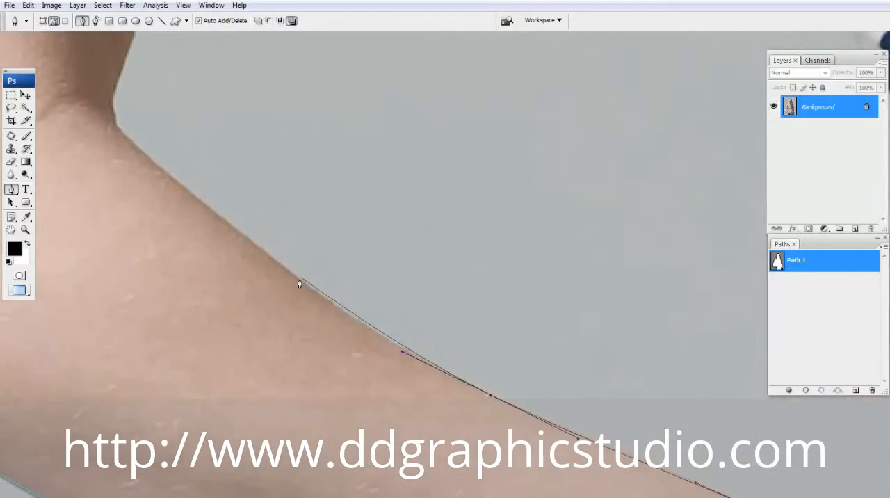
left_click_drag(295, 279, 306, 315)
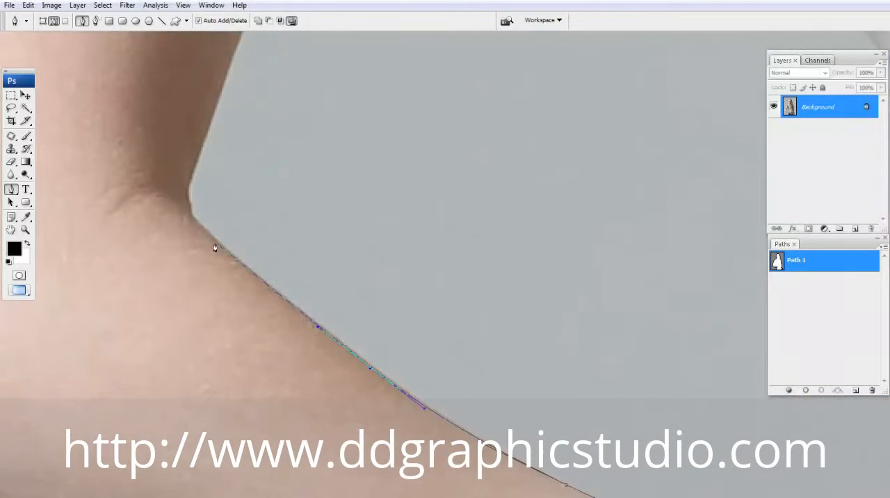
left_click_drag(215, 248, 194, 225)
- Carry the path up the inner upper arm and striped sleeve edge and along the folds at the armpit
left_click_drag(243, 39, 180, 281)
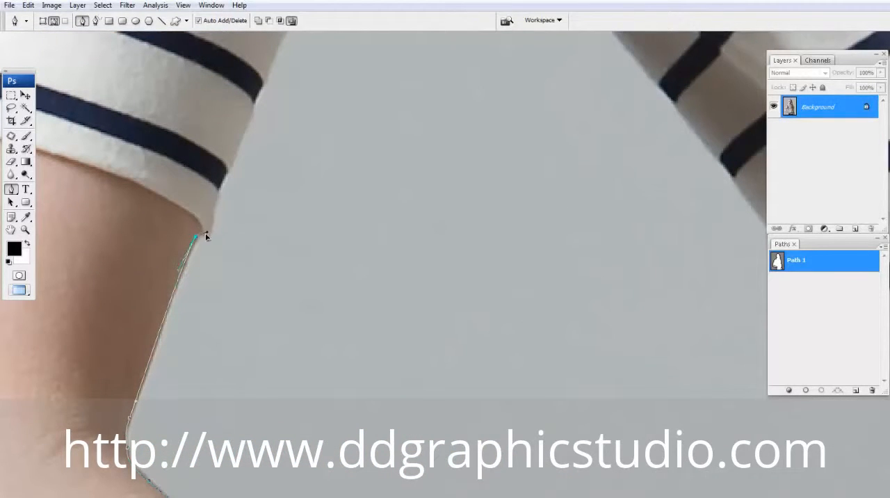
left_click_drag(236, 146, 237, 143)
left_click_drag(244, 104, 198, 289)
left_click_drag(208, 286, 218, 252)
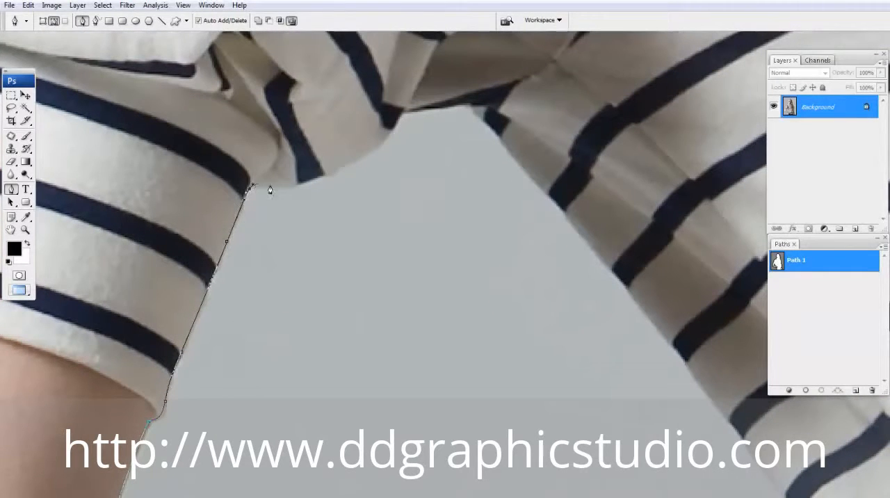
left_click_drag(372, 161, 284, 232)
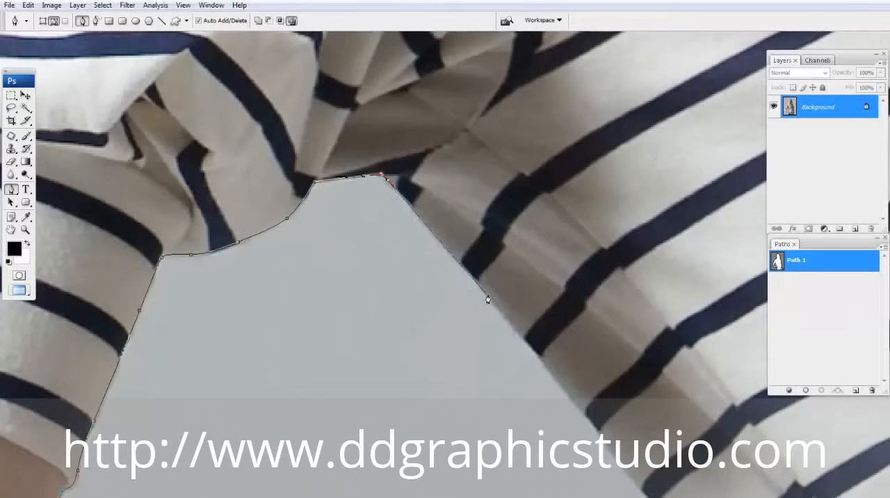
- Trace the shirt's side from the armpit down to the fabric bulge above the hand on the waist
left_click_drag(492, 298, 520, 334)
left_click_drag(562, 357, 503, 286)
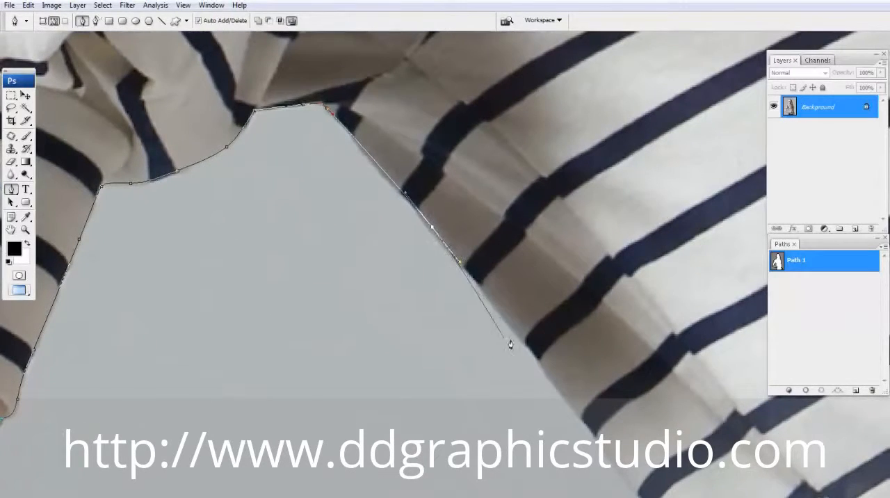
left_click_drag(566, 403, 501, 250)
left_click_drag(527, 308, 543, 336)
left_click_drag(522, 290, 450, 156)
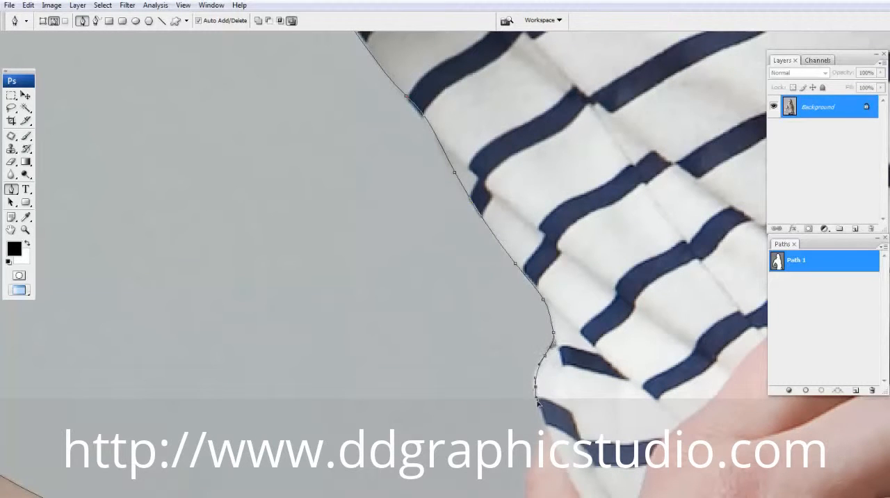
- Trace past the thumb and the shirt fold to the wrist and close the arm-gap subpath at its starting point
left_click_drag(537, 402, 485, 258)
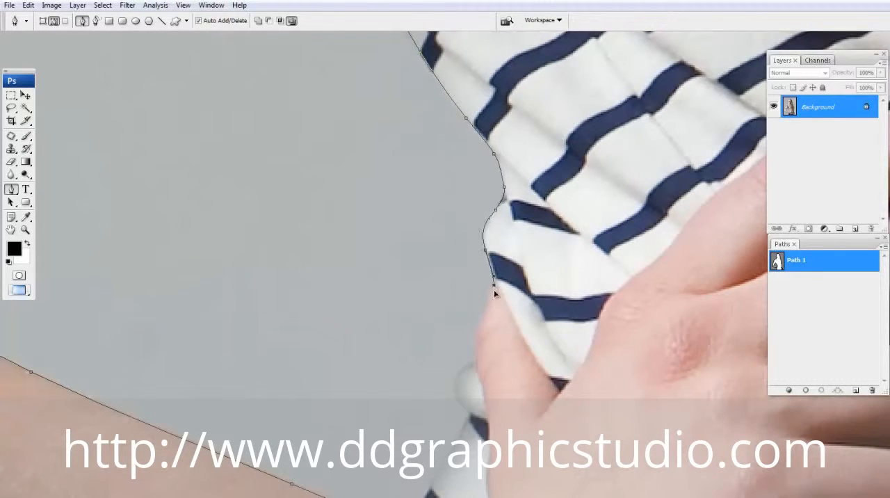
left_click_drag(464, 372, 470, 247)
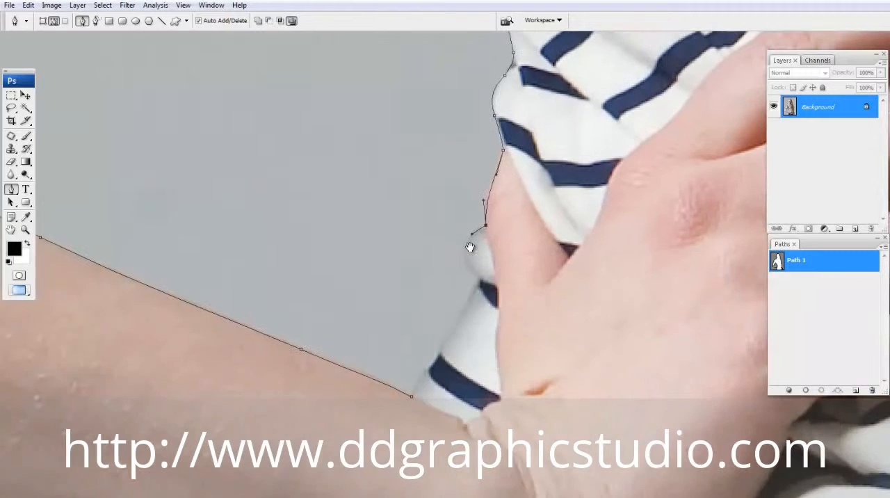
left_click_drag(442, 324, 466, 256)
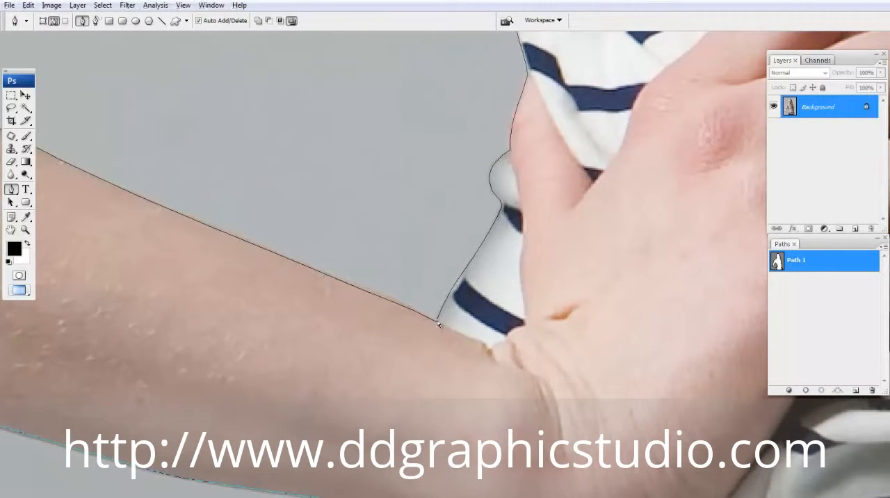
key("ctrl+minus")
key("ctrl+minus")
key("ctrl+minus")
key("ctrl+minus")
key("ctrl+minus")
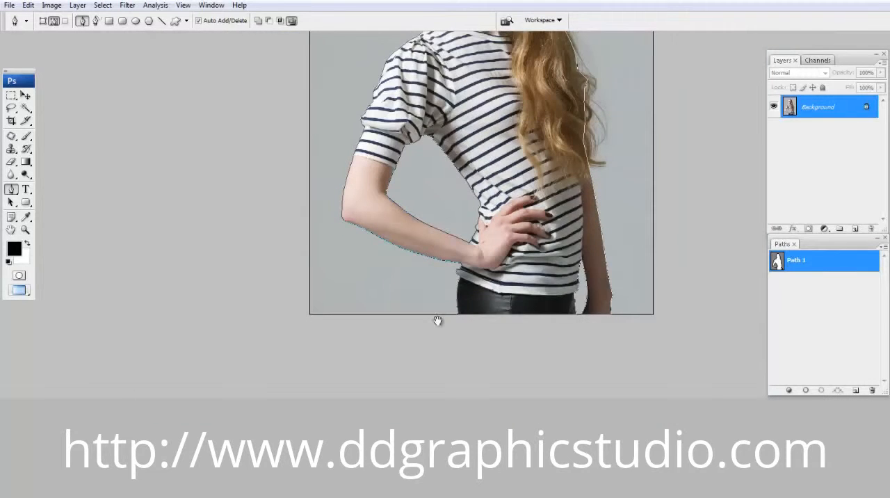
- Examine the closed path around the whole figure and the long hair, comparing the photo with Path 1 shown and hidden
left_click_drag(315, 246, 492, 365)
left_click_drag(512, 240, 483, 235)
key("ctrl+minus")
left_click(827, 281)
left_click(821, 267)
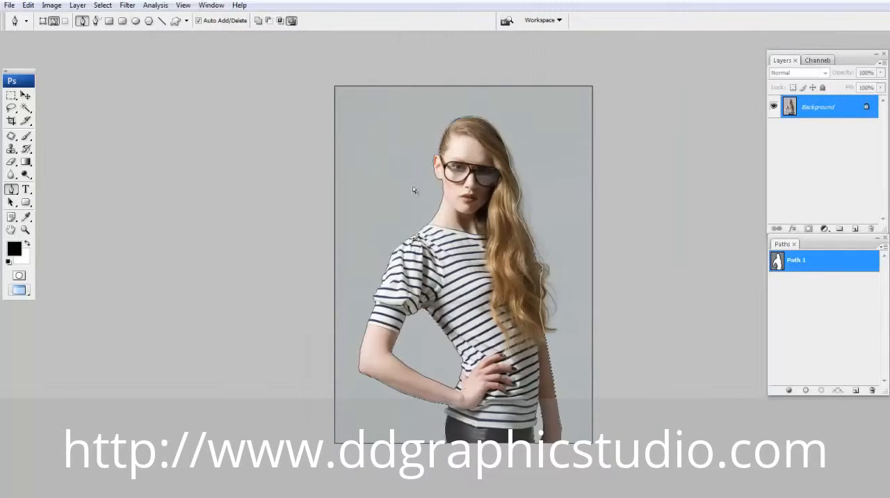
key("q")
left_click(497, 206, "alt")
left_click_drag(411, 173, 690, 362)
left_click_drag(564, 243, 398, 273)
key("q")
left_click(813, 280)
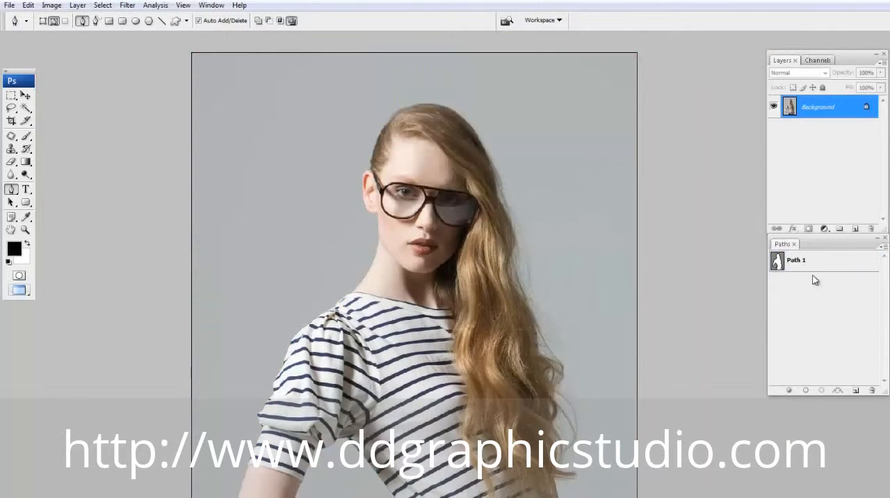
left_click(813, 267)
left_click_drag(321, 56, 469, 95)
scroll(479, 152, "down", 10)
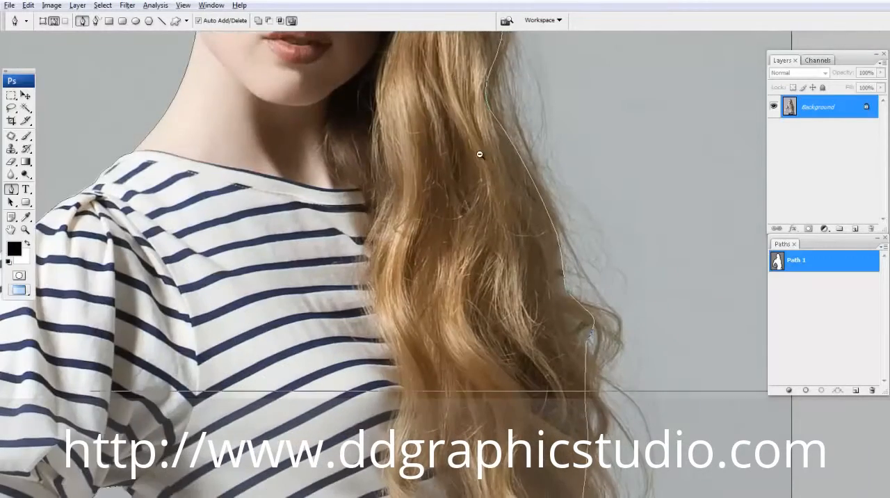
left_click(785, 284)
left_click_drag(477, 145, 526, 368)
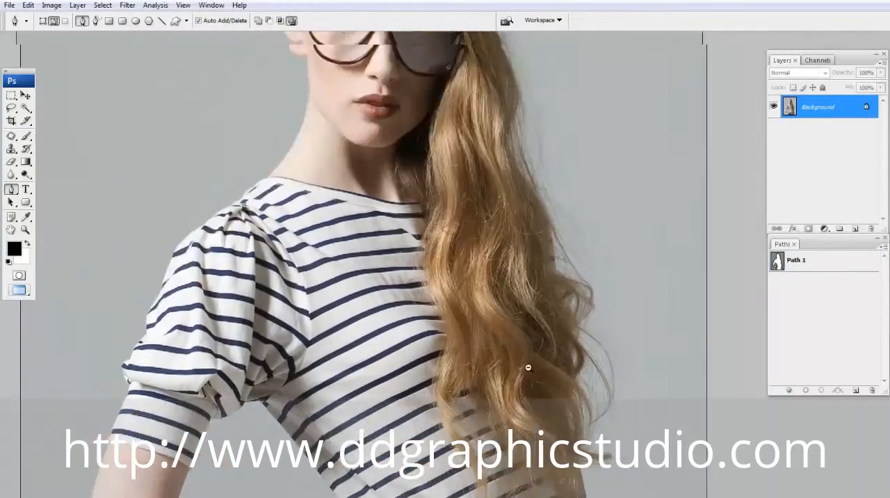
left_click(524, 185, "alt")
- Duplicate the Background layer and load the copy into the KnockOut 2 plug-in
key("ctrl+j")
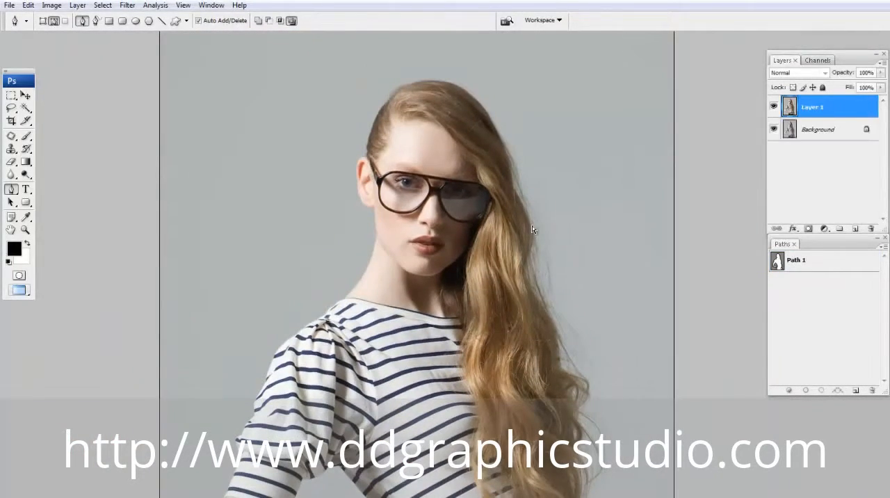
left_click(127, 5)
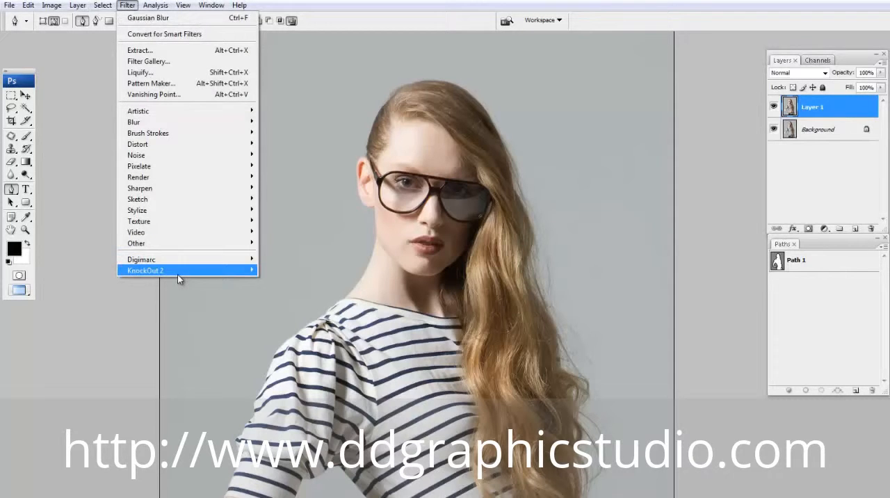
mouse_move(179, 270)
left_click(291, 270)
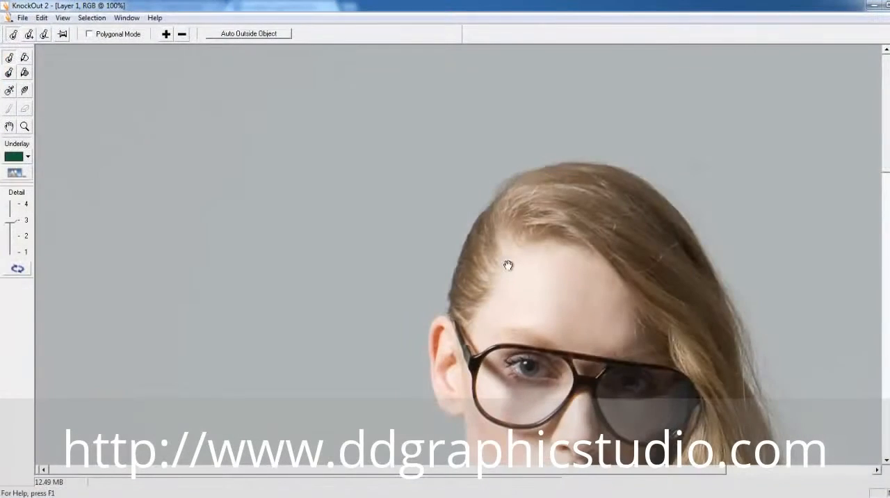
left_click(511, 268, "alt")
- Draw an inside-object selection just within the hair edge around the crown, closing it across the glasses
left_click_drag(538, 294, 364, 152)
left_click_drag(260, 90, 260, 128)
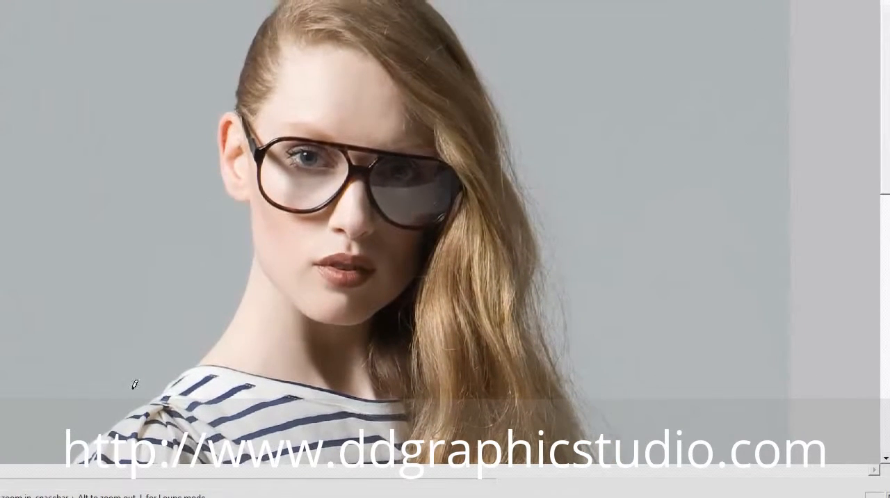
right_click(42, 495)
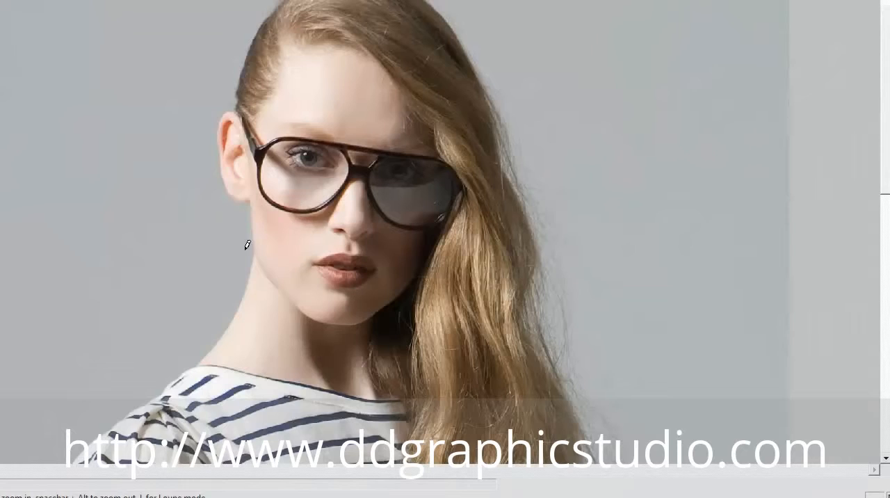
left_click_drag(153, 37, 480, 242)
left_click_drag(289, 76, 252, 246)
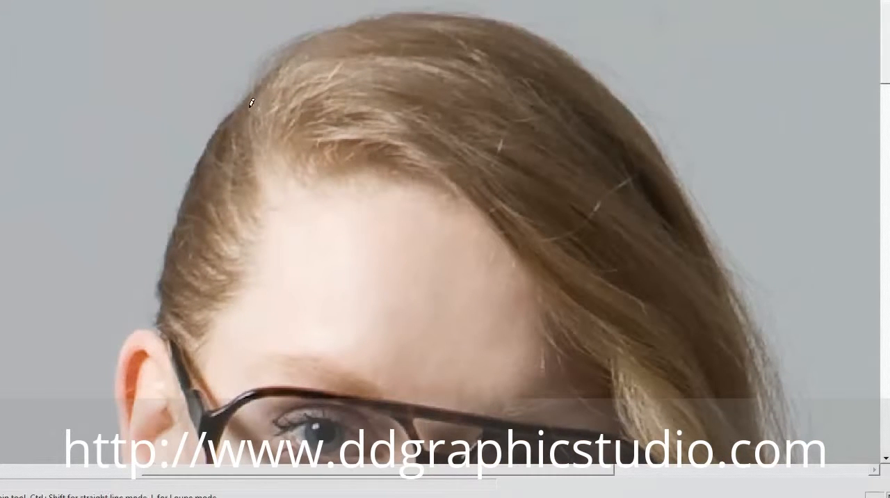
mouse_move(214, 148)
left_mouse_down()
mouse_move(191, 203)
mouse_move(161, 364)
left_mouse_up()
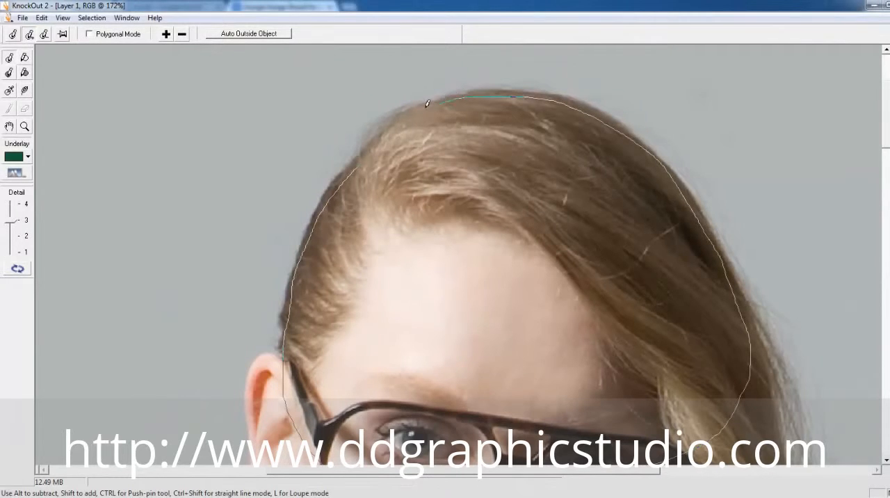
left_click_drag(337, 189, 330, 206)
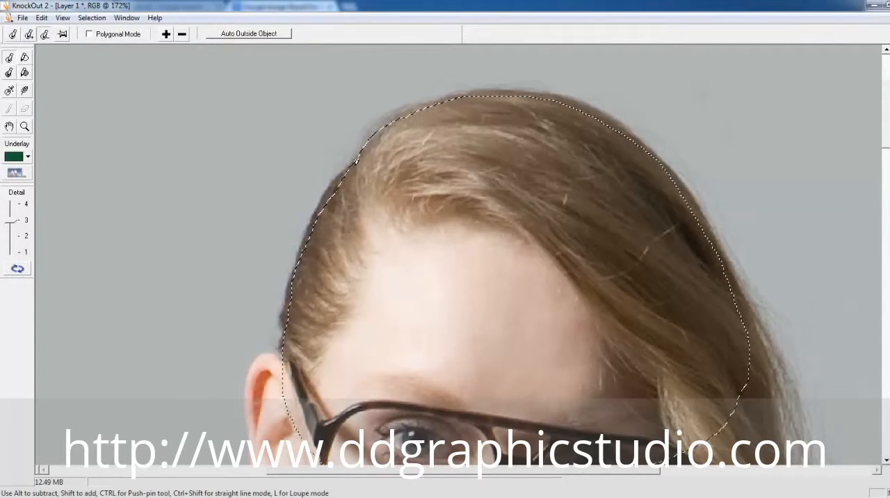
- Extend the inside-object selection down the long hair, staying within the loose strands, to the shirt below the hair ends
left_click(517, 251, "alt")
left_click_drag(572, 227, 498, 75)
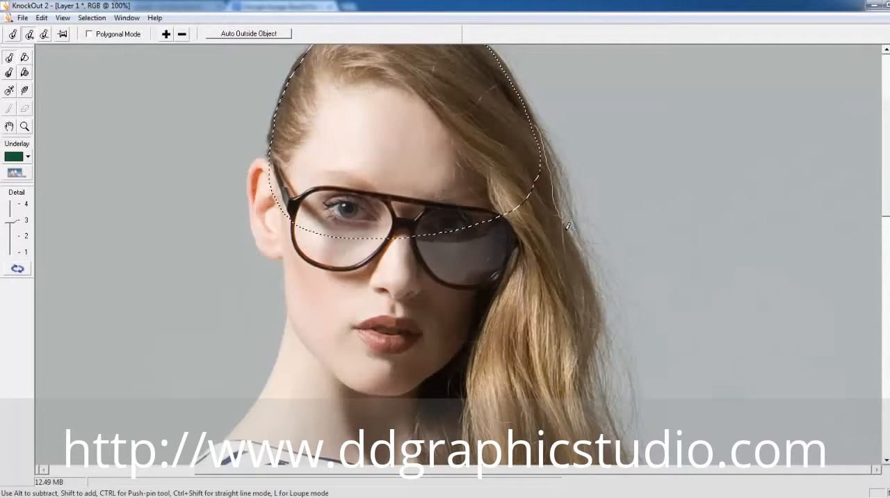
left_click_drag(437, 321, 455, 46)
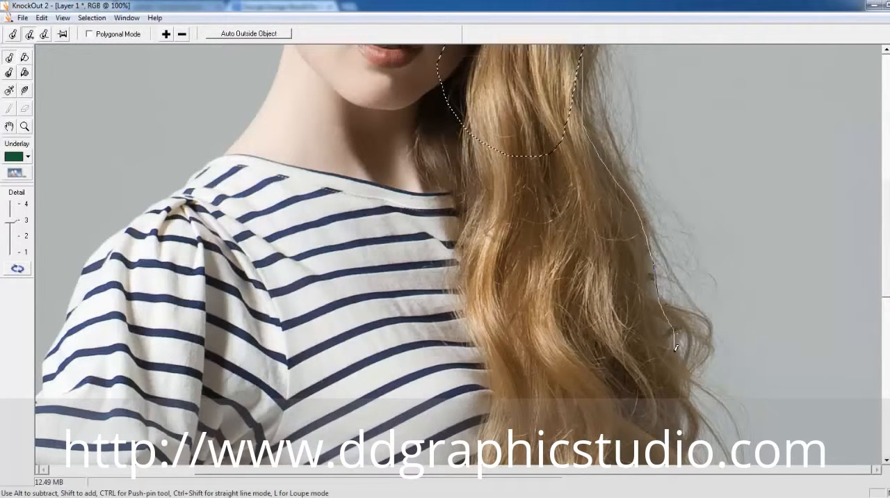
left_click_drag(669, 421, 481, 149)
mouse_move(587, 393)
left_mouse_down()
mouse_move(603, 121)
mouse_move(653, 422)
left_mouse_up()
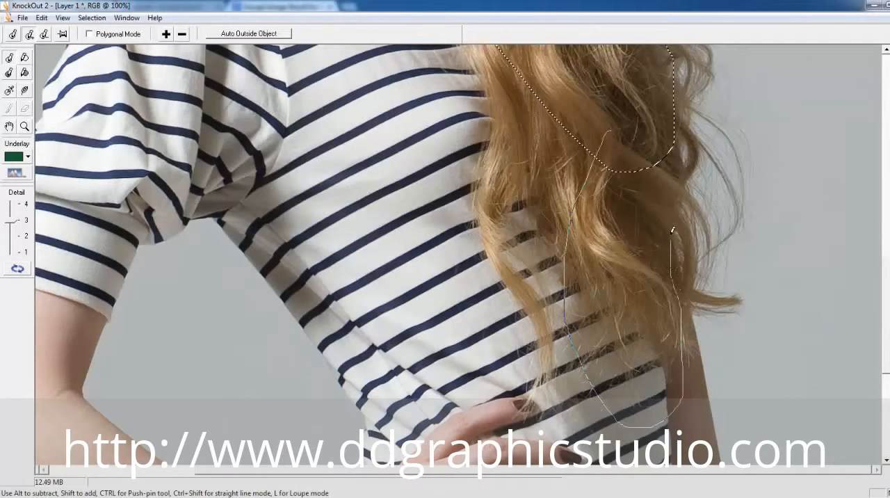
left_click_drag(671, 117, 583, 74)
- Add the area over the glasses and cheek beside the hair to the inside-object selection
left_click(620, 211, "ctrl+alt")
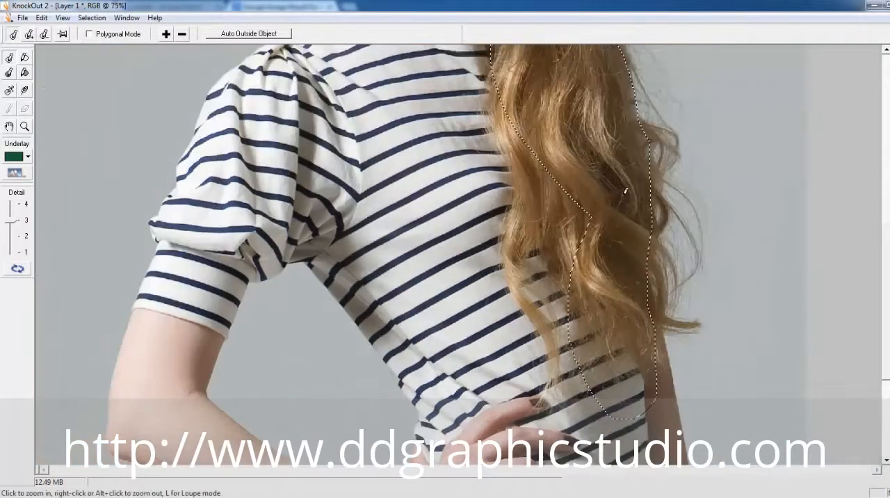
mouse_move(582, 150)
left_mouse_down()
mouse_move(605, 173)
mouse_move(590, 157)
left_mouse_up()
left_click(591, 171, "alt")
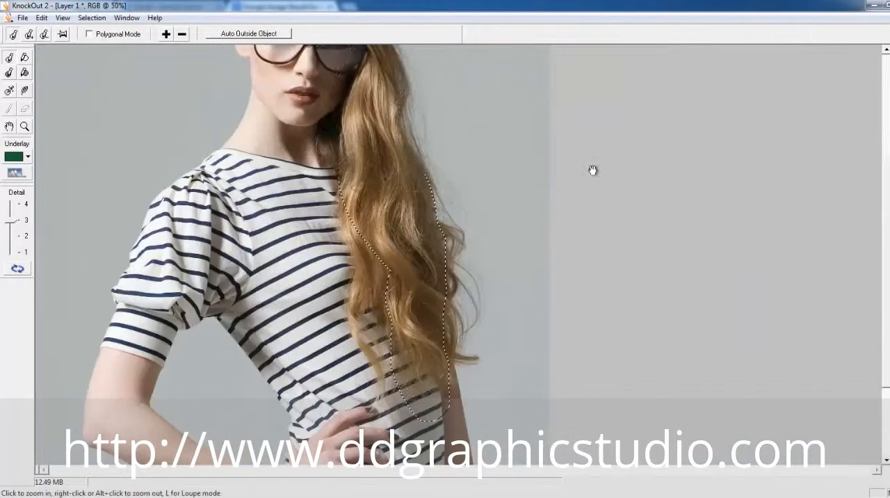
left_click_drag(391, 128, 394, 304)
left_click_drag(382, 237, 306, 188)
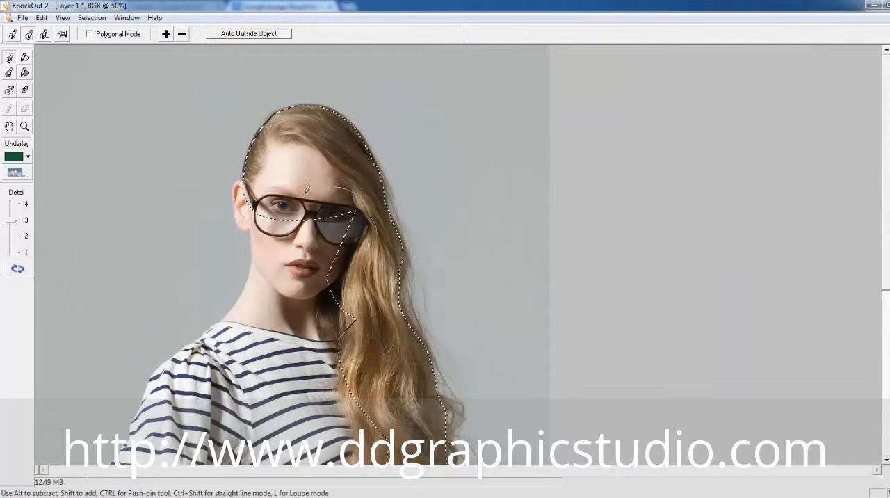
left_click_drag(354, 241, 354, 240)
- Generate the outside-object selection automatically from the inside selection and bring the lower hair into close view
left_click(354, 241, "alt")
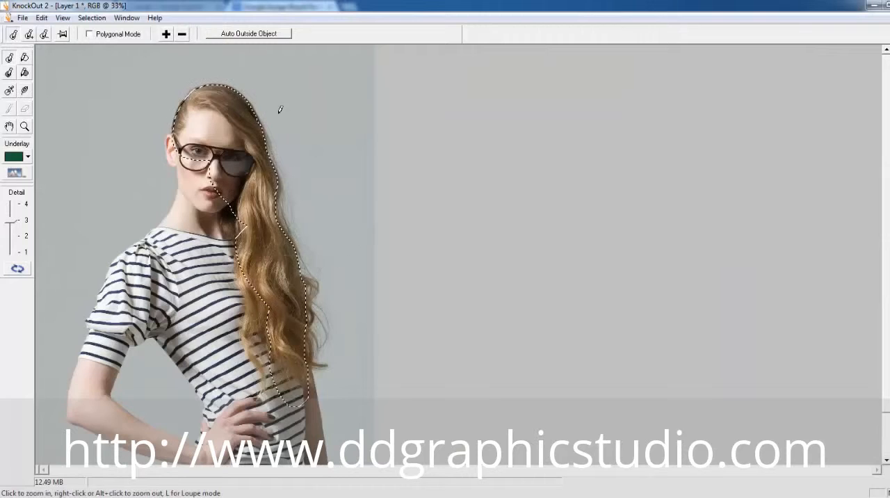
left_click(270, 37)
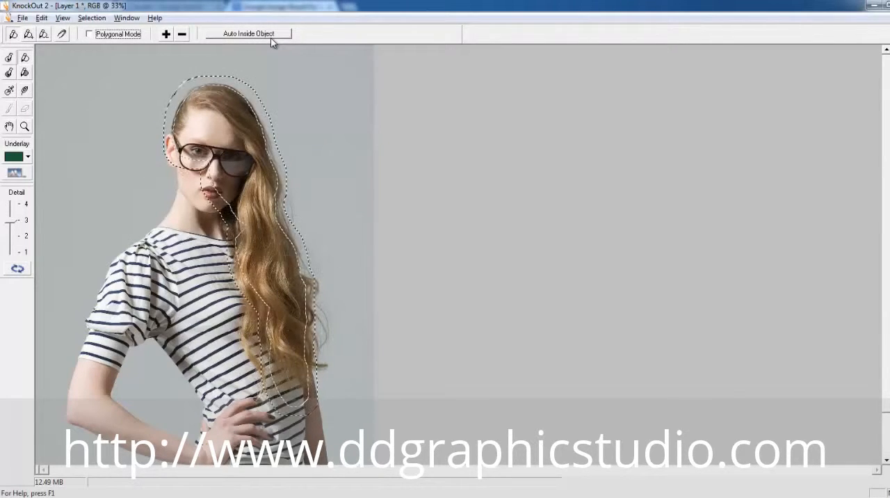
left_click_drag(250, 246, 452, 399)
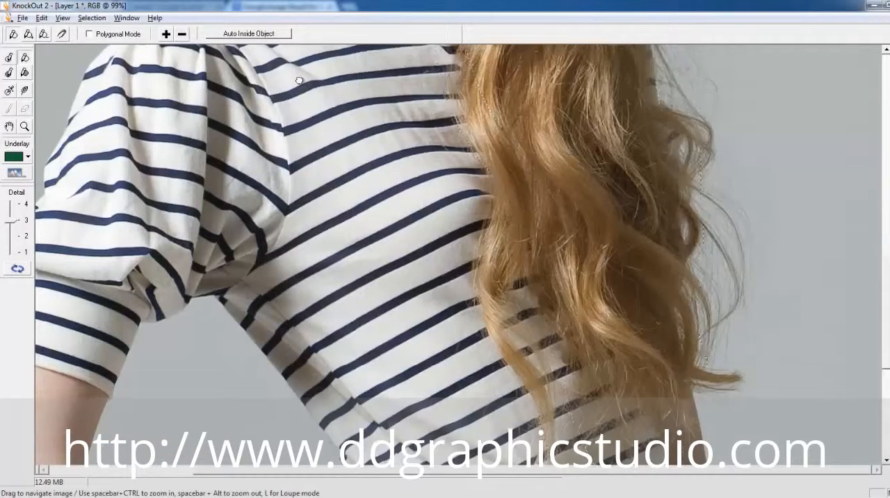
- Extend the outside-object selection past the loose strands at the curled hair ends and along the lower hair's outer edge
left_click_drag(299, 80, 294, 58)
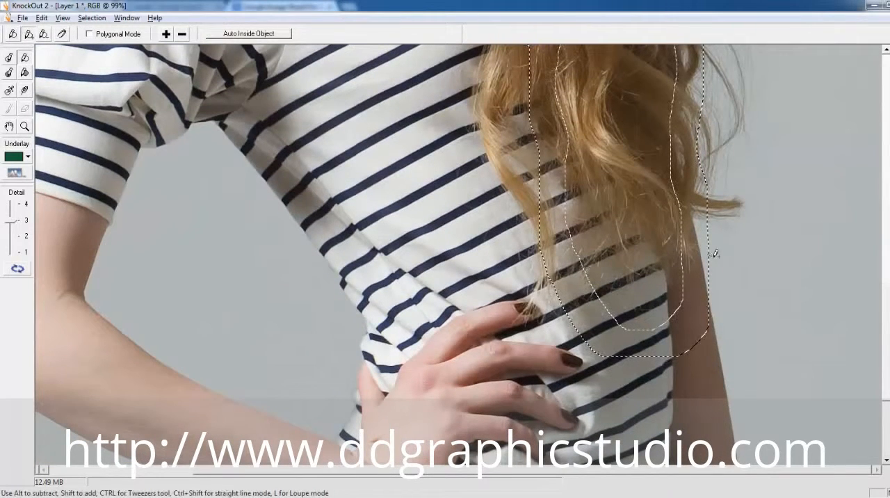
left_click_drag(599, 71, 602, 75)
left_click_drag(731, 157, 736, 419)
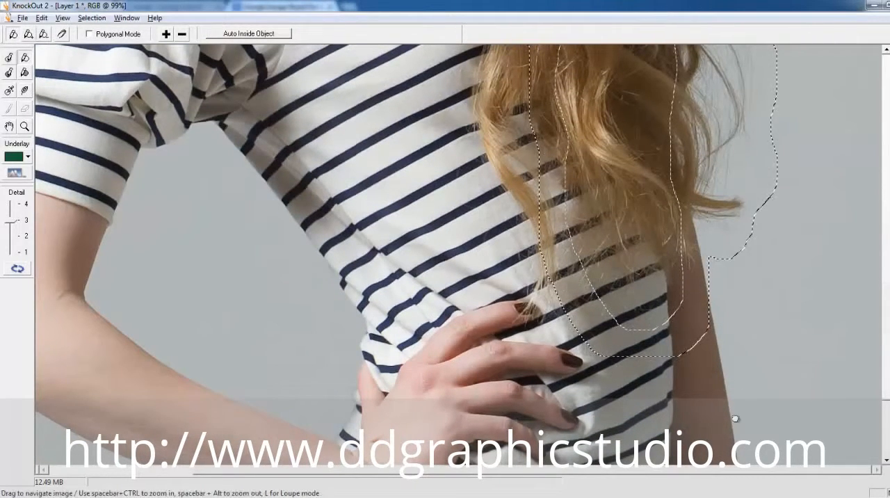
left_click_drag(770, 367, 780, 332)
left_click_drag(754, 204, 631, 50)
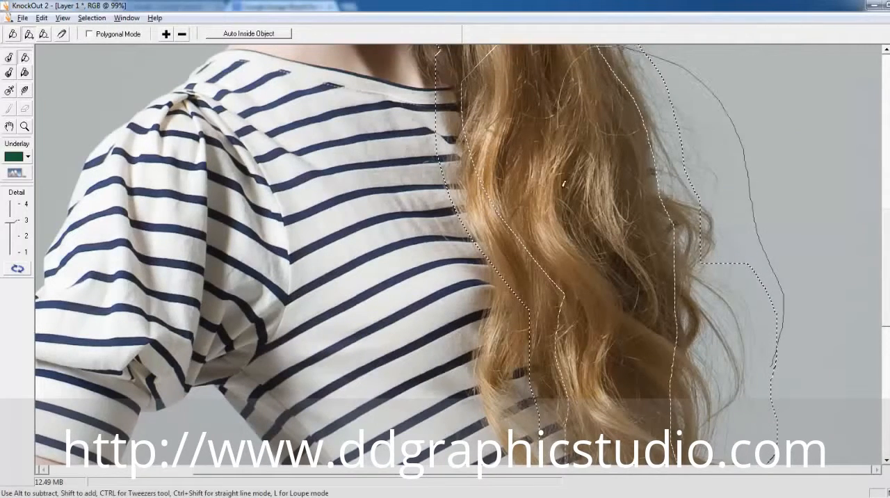
- Extend the outside-object selection up the outer edge of the long hair to the crown, enclosing the flyaway strands
left_click_drag(734, 144, 729, 358)
left_click_drag(711, 320, 683, 227)
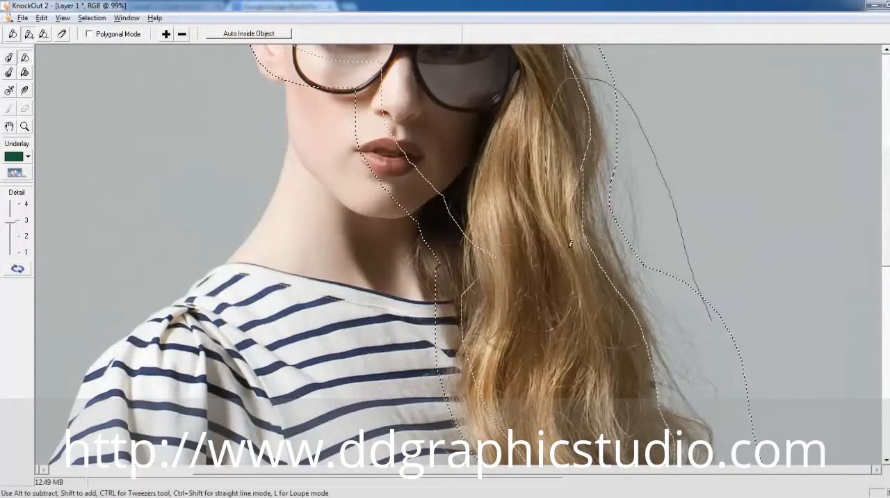
left_click_drag(570, 243, 596, 273)
left_click_drag(673, 281, 678, 398)
mouse_move(672, 330)
left_mouse_down()
mouse_move(656, 304)
mouse_move(632, 159)
mouse_move(561, 62)
mouse_move(551, 227)
left_mouse_up()
left_click_drag(632, 187, 658, 407)
mouse_move(628, 320)
left_mouse_down()
mouse_move(580, 216)
mouse_move(510, 282)
left_mouse_up()
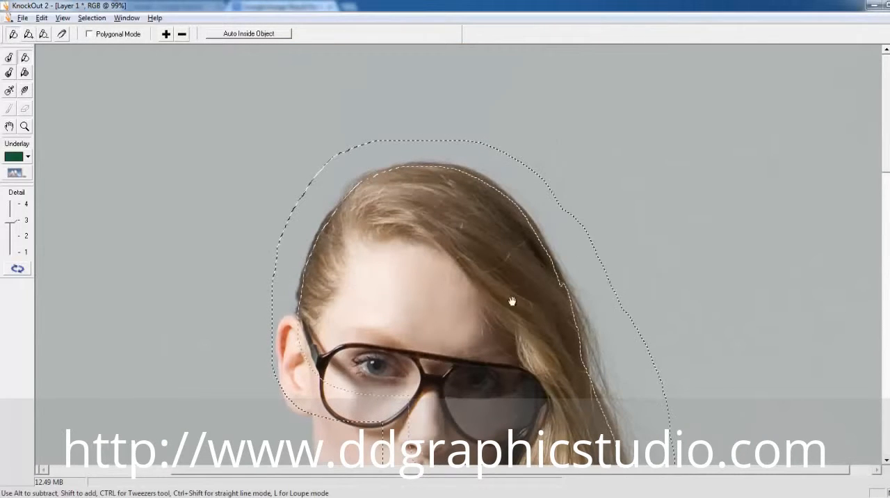
- Set the detail level to 4, process the knockout, and apply the result back to Photoshop
left_click(507, 253, "ctrl+alt")
left_click_drag(12, 221, 12, 205)
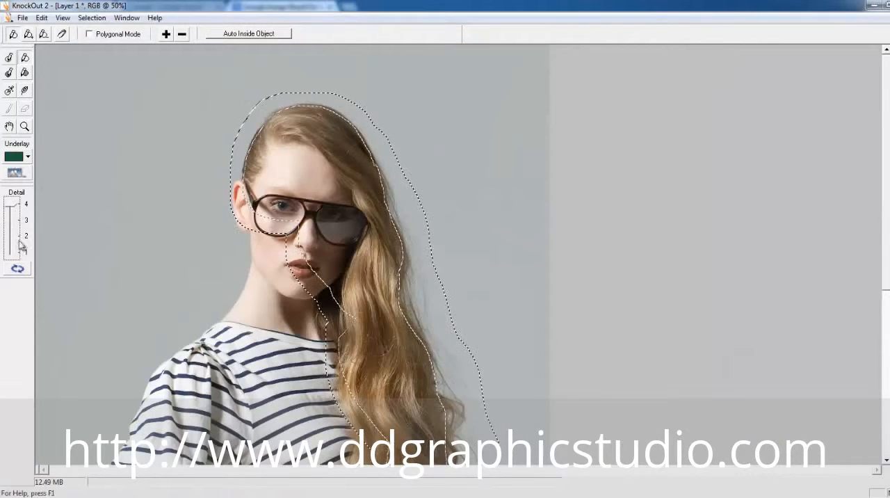
left_click(17, 269)
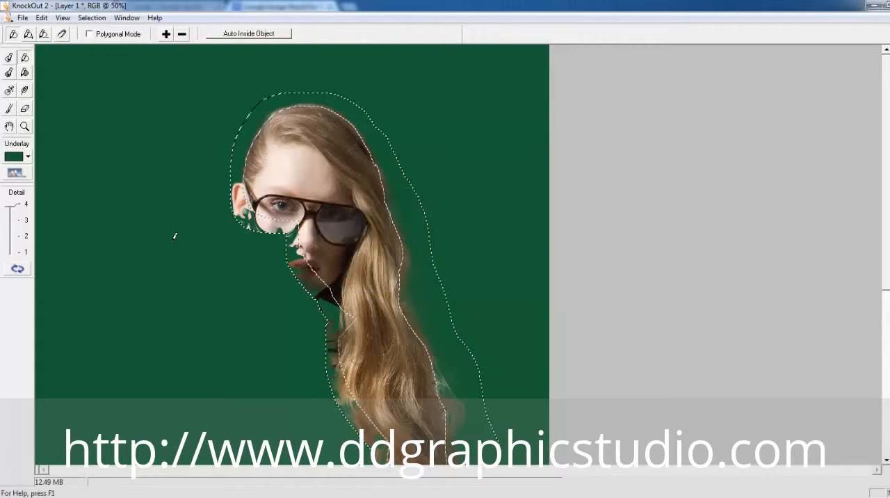
key("ctrl+Return")
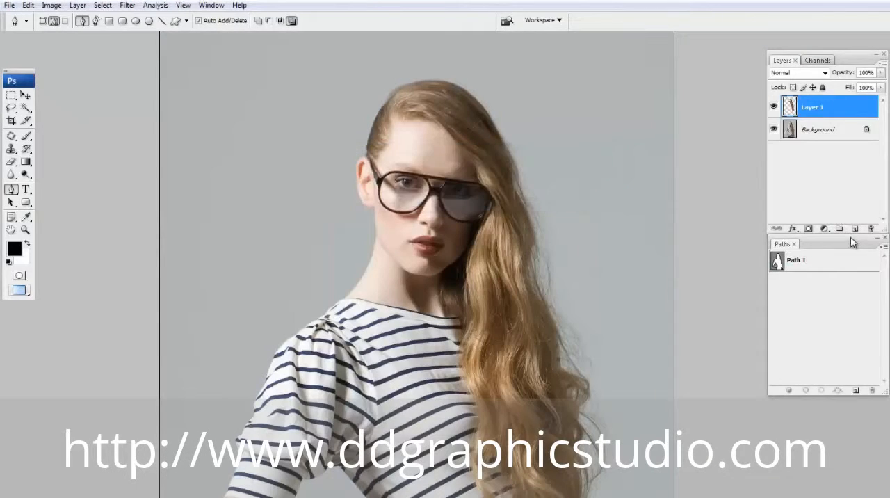
- Add a new layer filled with white and place it beneath the knocked-out hair layer
left_click(853, 230)
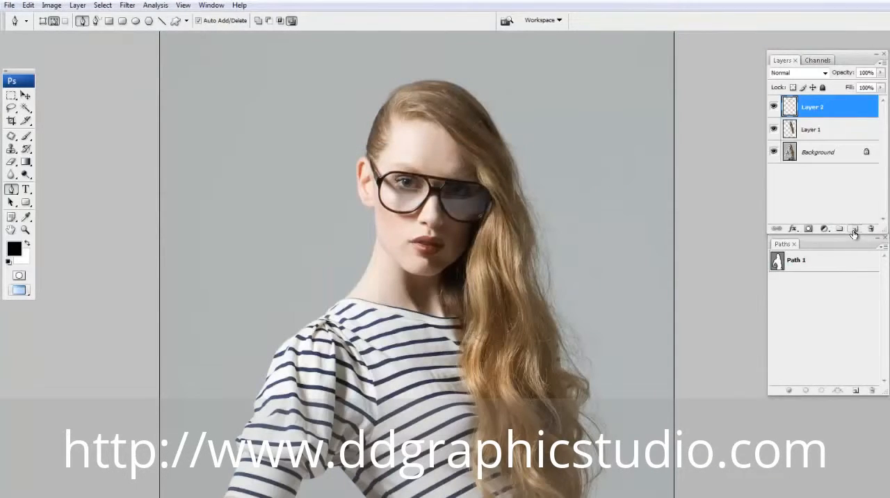
key("ctrl+BackSpace")
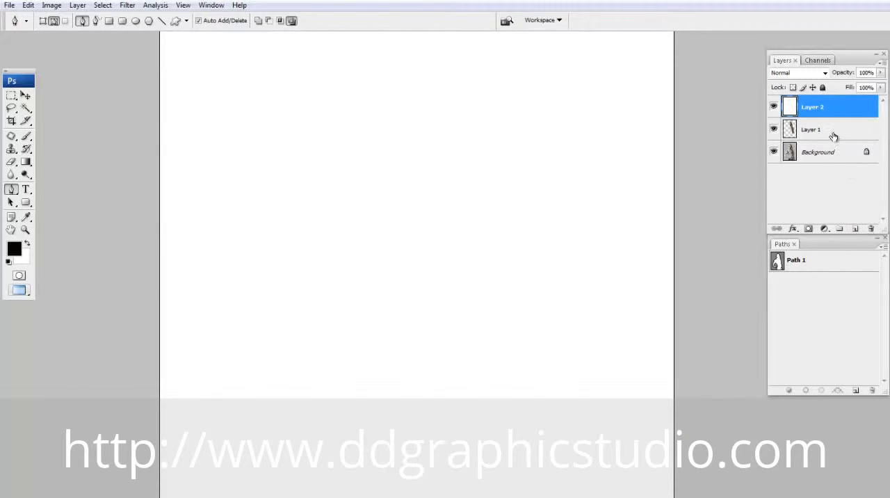
left_click_drag(833, 136, 830, 100)
left_click_drag(542, 226, 514, 109)
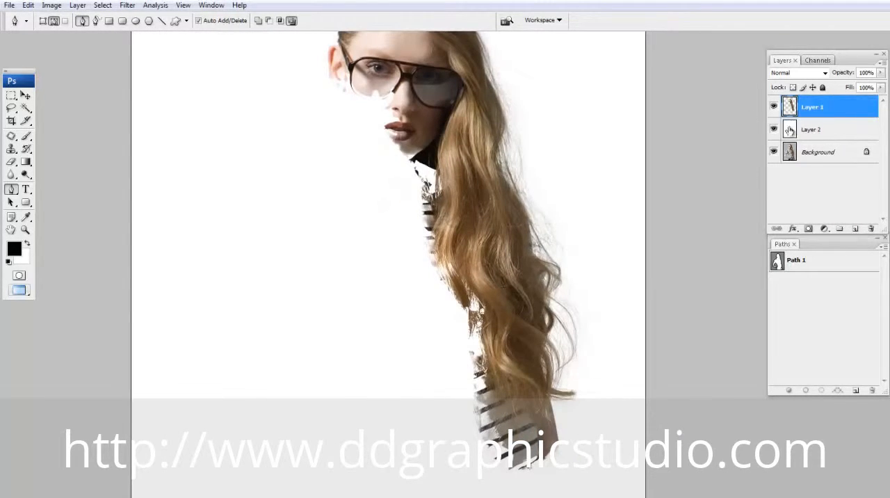
left_click(772, 129)
left_click(773, 129)
- Copy the Background inside a feathered selection loaded from Path 1 to a new layer and place it above the hair layer
left_click(777, 260, "ctrl")
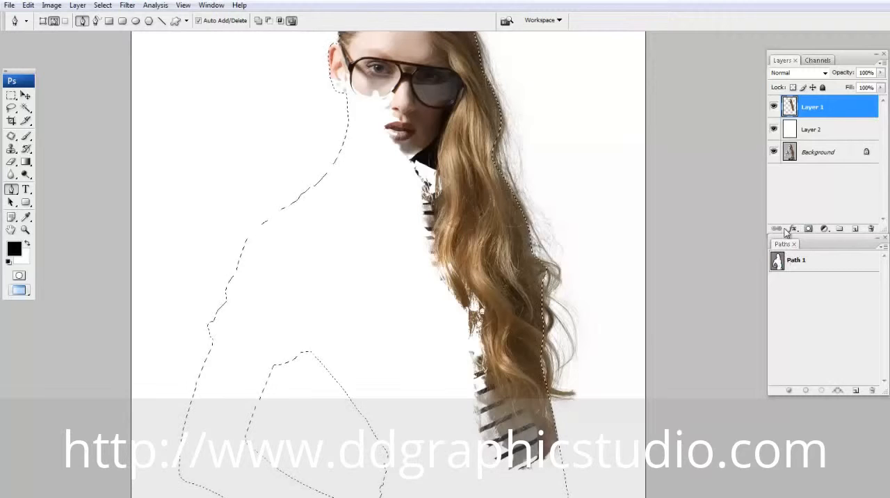
left_click(818, 154)
key("ctrl+alt+d")
key("Return")
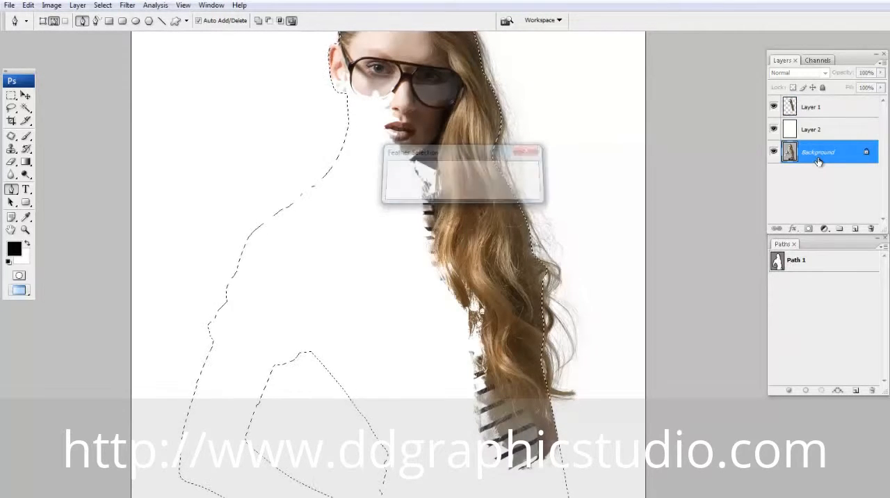
key("ctrl+j")
left_click_drag(820, 160, 812, 102)
key("ctrl+minus")
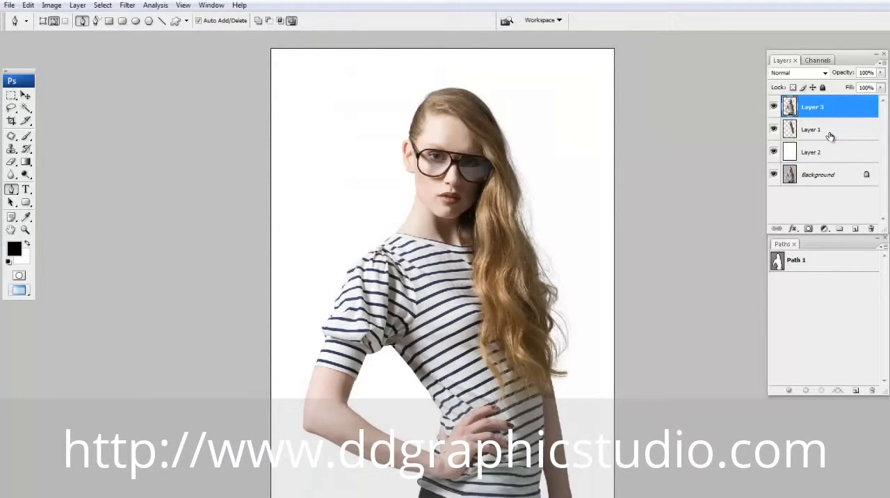
- Select the body and hair cutout layers together and compare the cutout with the white layer shown and hidden
left_click(829, 132, "ctrl")
left_click(773, 153)
left_click(772, 154)
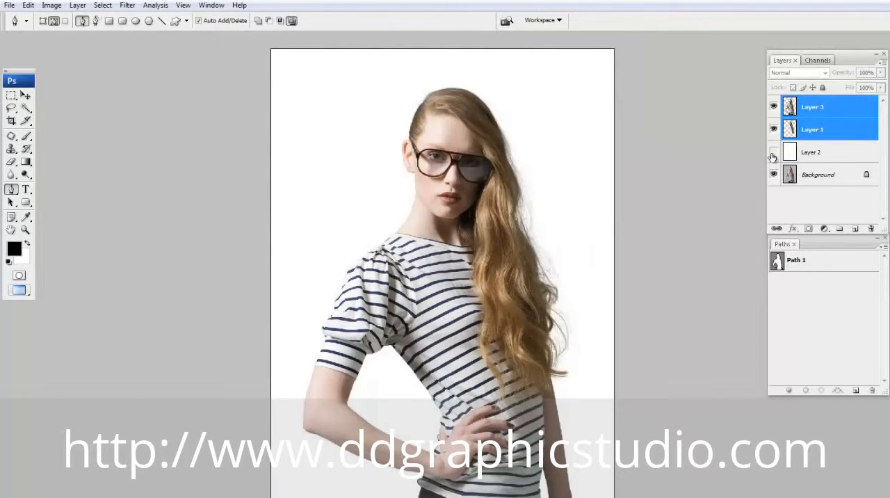
left_click(773, 153)
left_click(772, 153)
- Choose bright red as the foreground color and fill the white Layer 2 with it
left_click(813, 154)
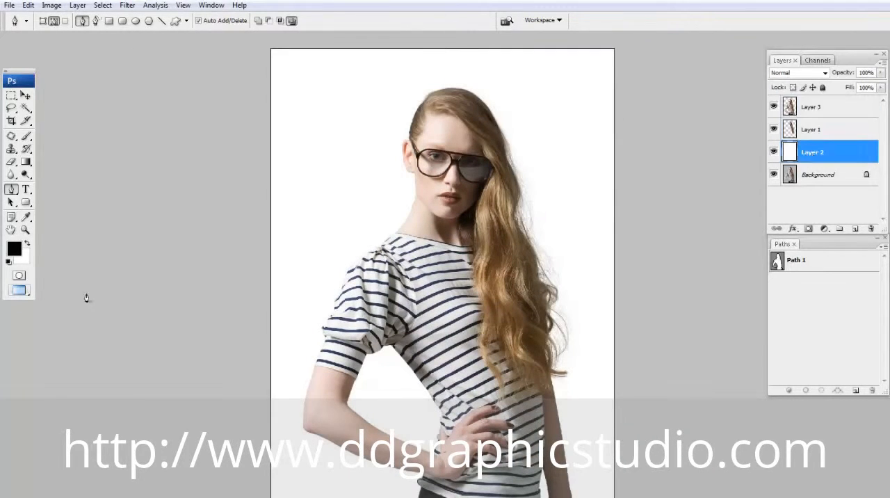
left_click(15, 249)
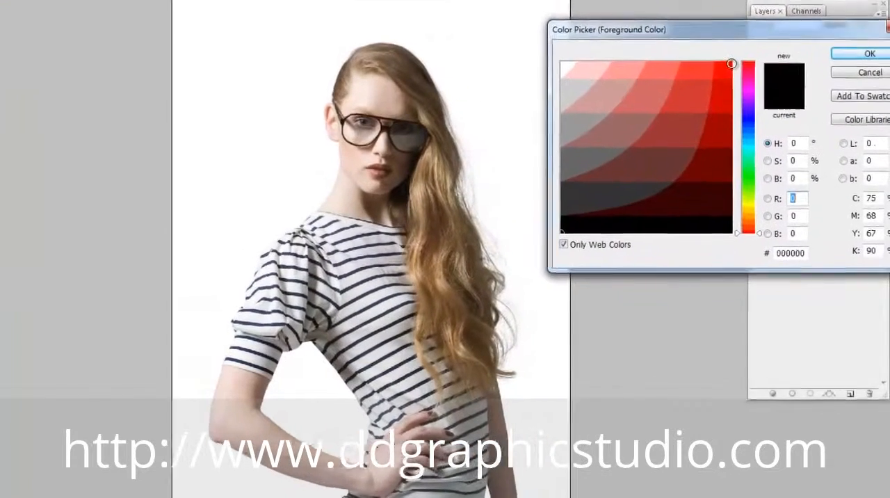
left_click(752, 104)
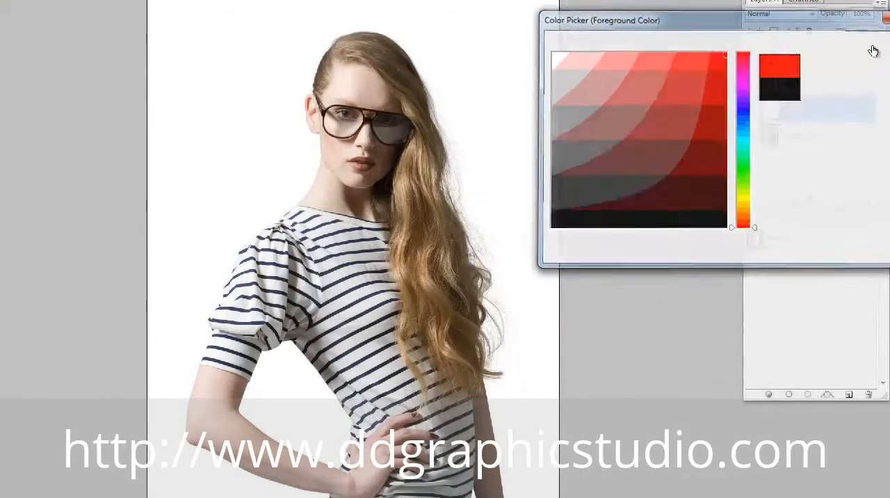
left_click(875, 45)
key("alt+BackSpace")
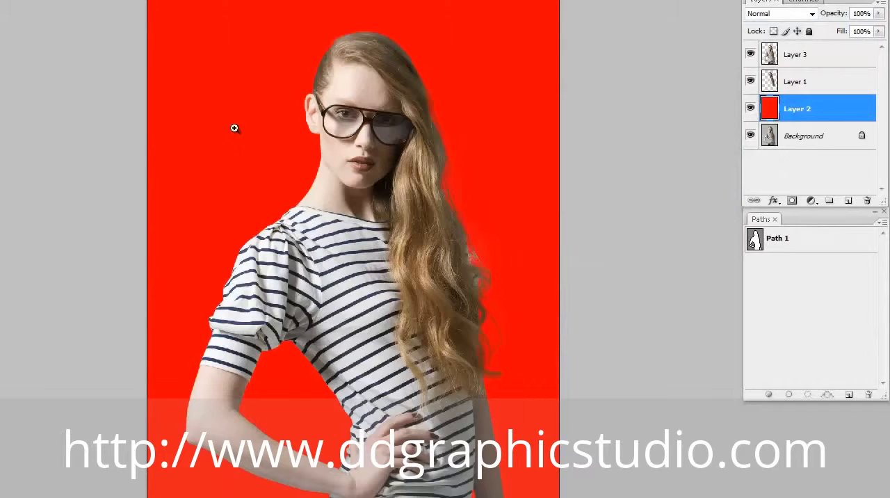
- Examine the hair edge beside the face up close with the red layer shown and hidden
left_click_drag(235, 127, 623, 159)
left_click_drag(615, 104, 558, 248)
left_click_drag(695, 487, 516, 224)
left_click_drag(561, 358, 588, 444)
left_click(748, 107)
left_click(749, 107)
left_click(748, 107)
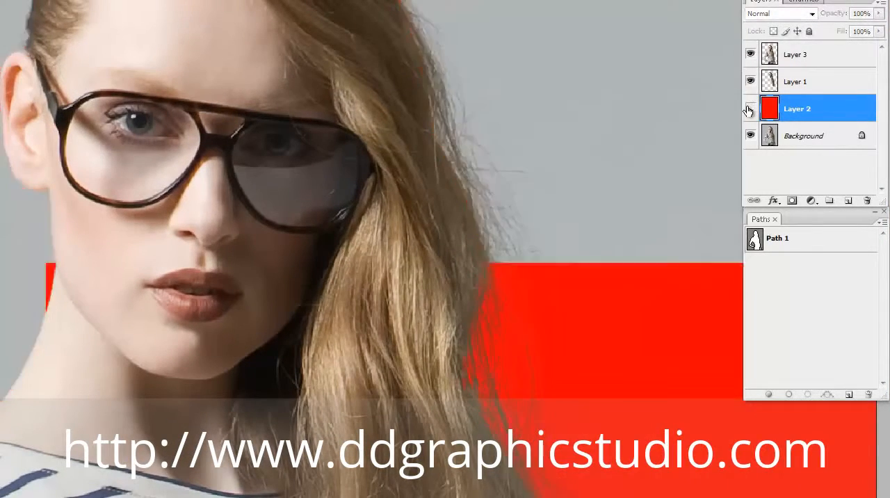
left_click(748, 107)
- Examine the loose strands and curled tip at the lower hair against the red fill and the original background
left_click_drag(573, 486, 474, 27)
left_click_drag(560, 186, 544, 32)
left_click_drag(603, 227, 599, 186)
left_click(560, 243, "ctrl")
left_click_drag(541, 227, 661, 194)
left_click(750, 109)
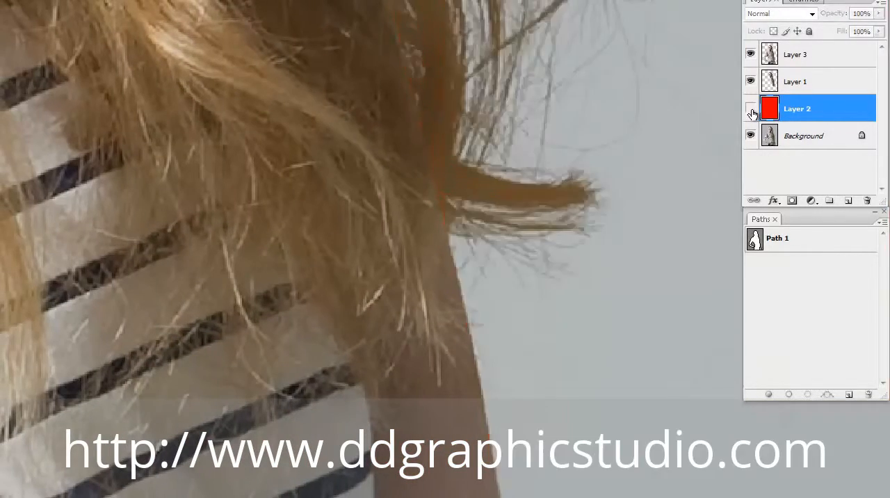
left_click(750, 108)
left_click(750, 108)
left_click_drag(708, 115, 505, 198)
left_click(506, 198, "alt")
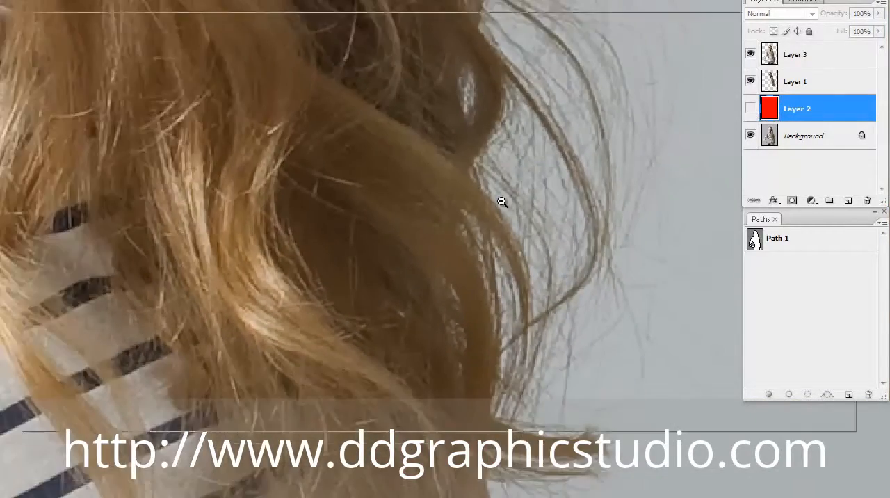
- Compare the lower hair with and without the red layer, and check the hair edge up to the crown
left_click(501, 201, "alt")
left_click(749, 108)
left_click(750, 109)
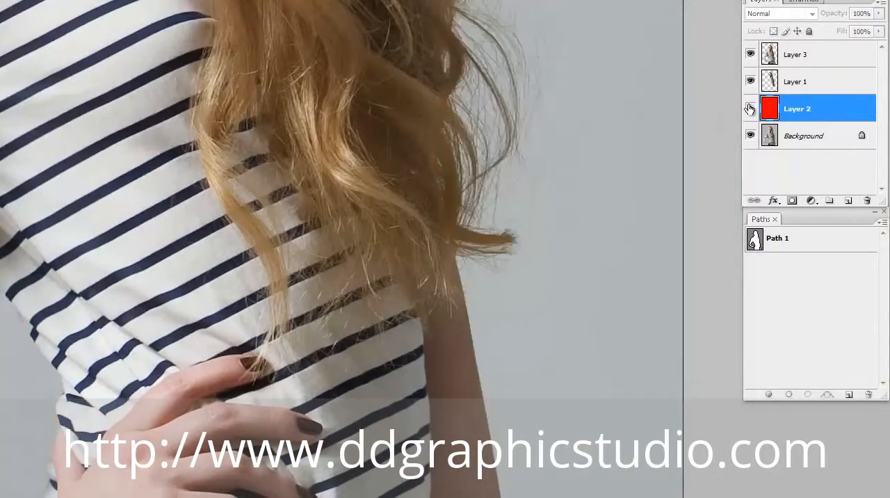
left_click(750, 108)
left_click_drag(465, 93, 535, 362)
left_click_drag(515, 94, 570, 403)
left_click_drag(459, 104, 497, 374)
left_click(497, 375, "alt")
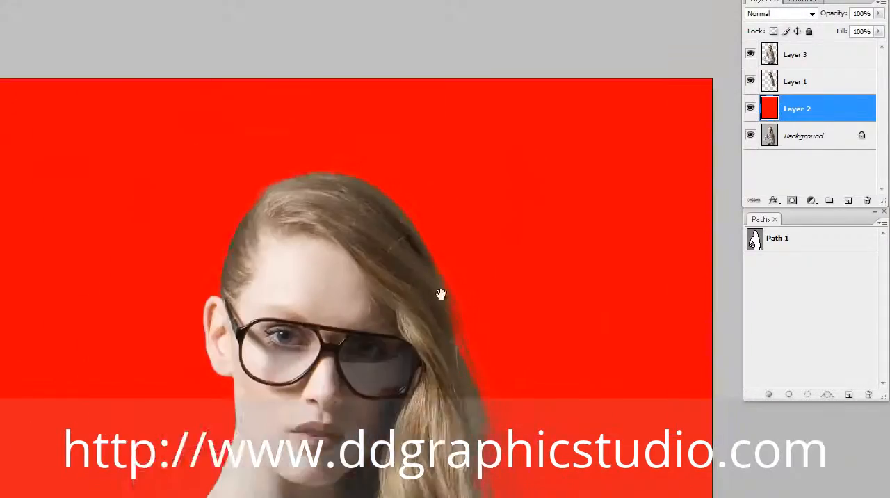
left_click_drag(441, 294, 449, 157)
- Merge the body and hair cutout layers, and delete the red layer and hide the Background to leave transparency behind the model
left_click(810, 57)
left_click(813, 82, "shift")
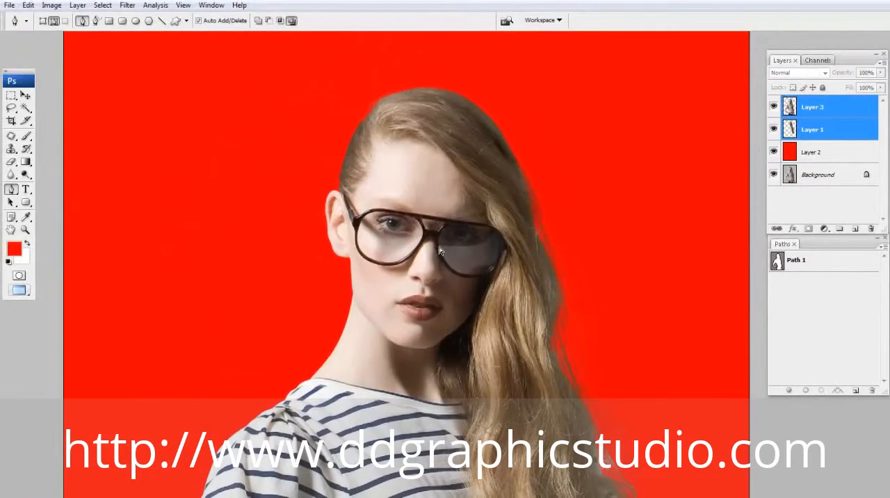
key("ctrl+e")
left_click_drag(817, 129, 870, 228)
left_click_drag(562, 383, 530, 178)
left_click(531, 177, "alt")
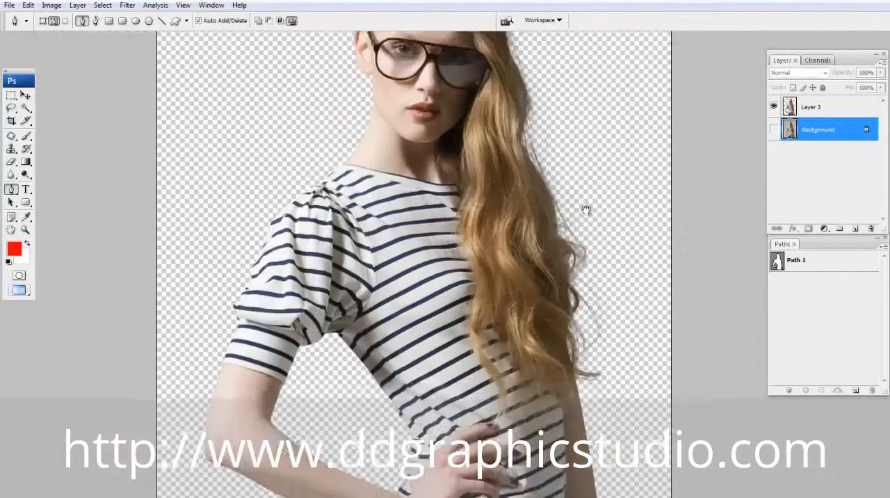
- Compare the merged cutout with the Background layer shown and hidden
left_click_drag(586, 208, 586, 276)
left_click(586, 276, "alt")
left_click_drag(698, 269, 692, 190)
left_click(772, 131)
left_click(773, 131)
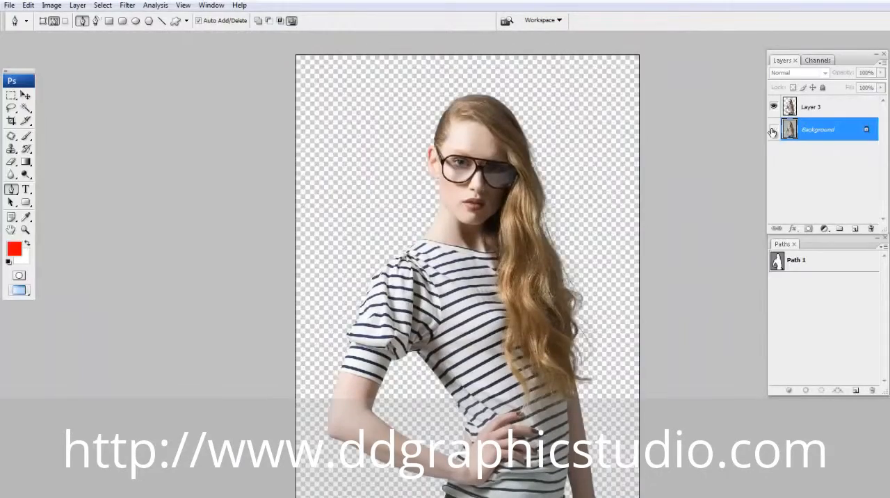
left_click(772, 130)
left_click(773, 131)
- Examine the cutout's edges around the long hair, head and ear up close against transparency
left_click_drag(455, 309, 569, 403)
left_click_drag(573, 150, 529, 234)
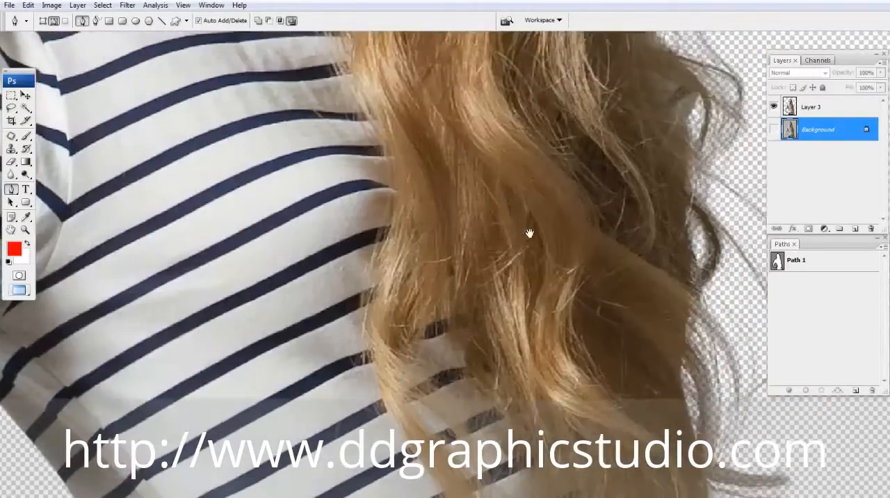
left_click_drag(730, 184, 511, 417)
left_click_drag(361, 70, 637, 286)
left_click_drag(754, 117, 366, 399)
left_click_drag(266, 167, 548, 387)
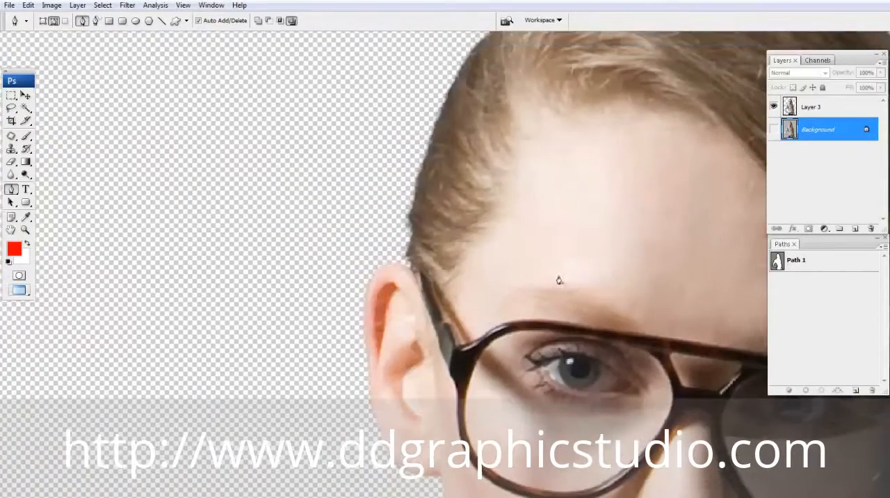
- Select Layer 3, compare the head's edges with the Background layer shown and hidden, and review the whole cutout on transparency
left_click(808, 109)
left_click(772, 129)
key("ctrl+minus")
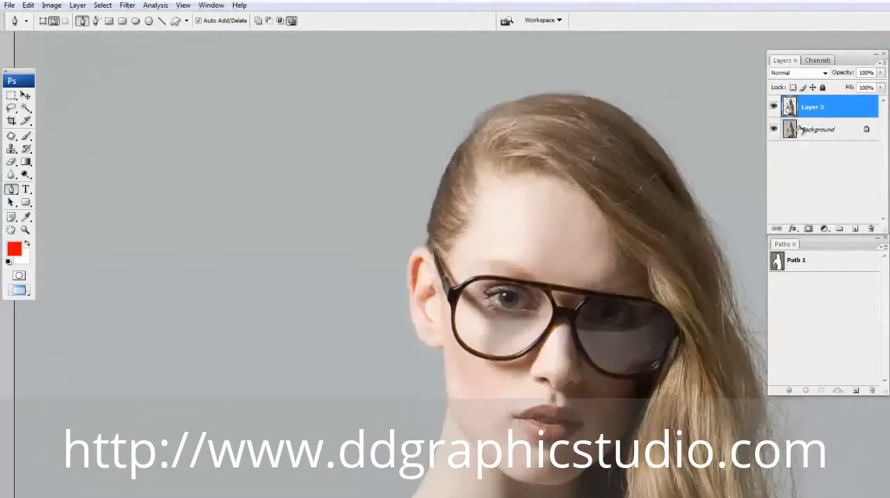
left_click(775, 130)
left_click(775, 130)
left_click(775, 131)
mouse_move(465, 267)
left_mouse_down()
mouse_move(449, 96)
mouse_move(401, 4)
left_mouse_up()
mouse_move(155, 111)
left_mouse_down()
mouse_move(581, 387)
mouse_move(584, 420)
left_mouse_up()
left_click(555, 237, "alt")
left_click(555, 237, "alt")
left_click_drag(558, 159, 565, 237)
left_click(566, 237, "alt")
left_click_drag(656, 256, 593, 248)
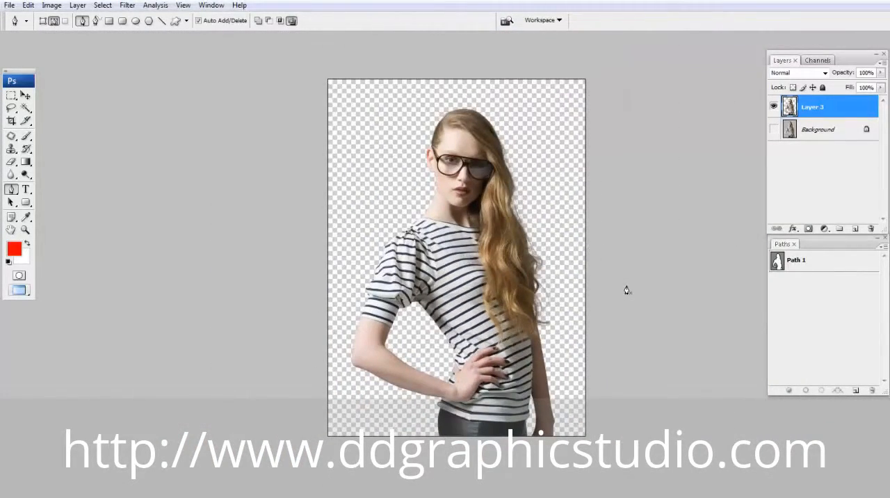
- Save the layered cutout to the Desktop in Photoshop PSD format with Maximize Compatibility enabled
key("ctrl+shift+s")
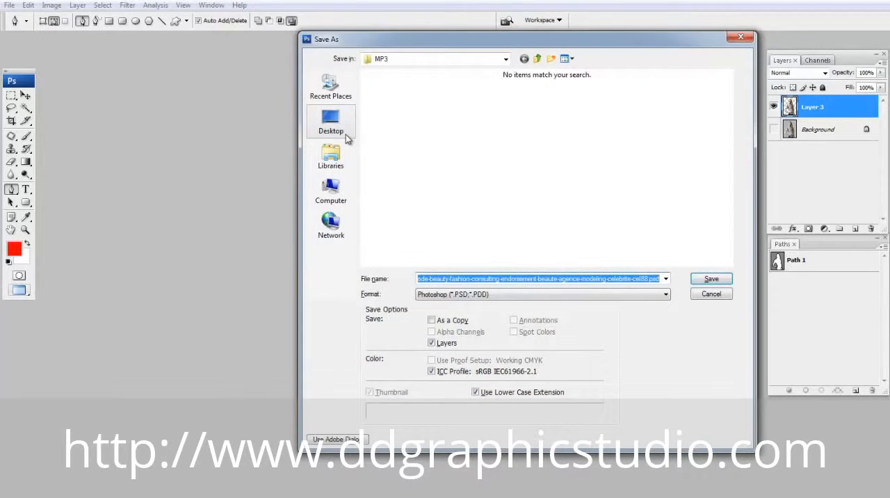
left_click(333, 123)
left_click(715, 280)
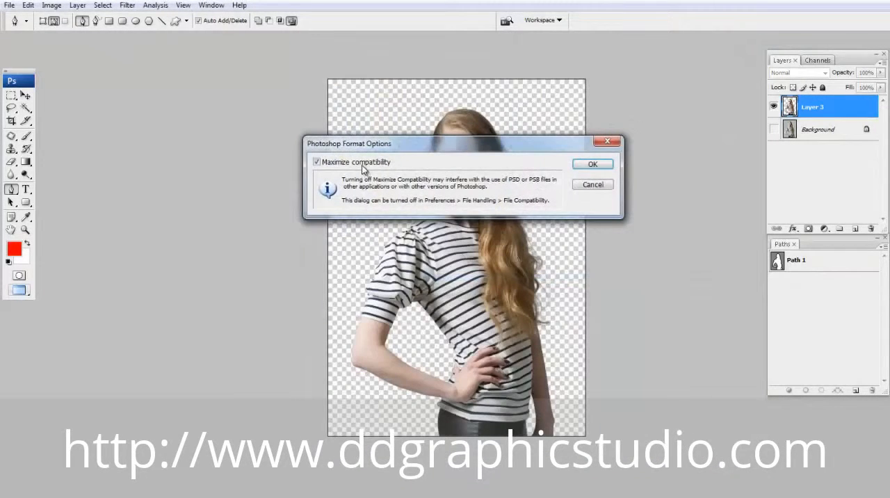
left_click(592, 164)
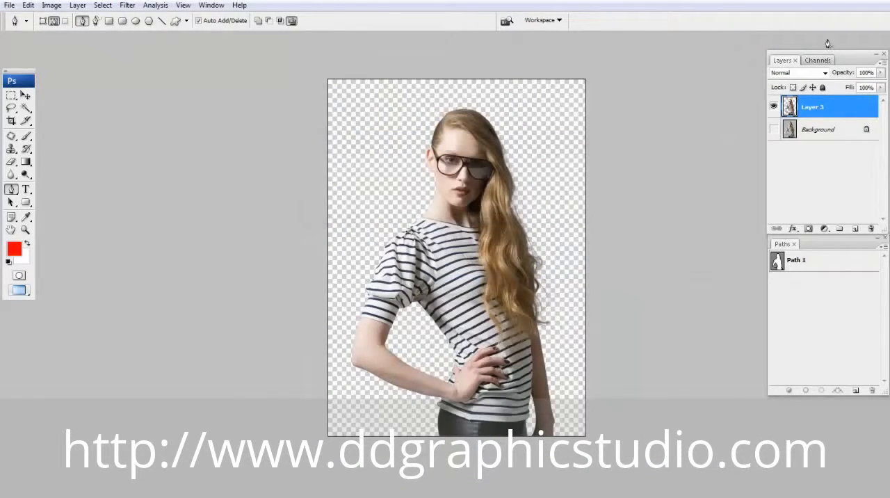